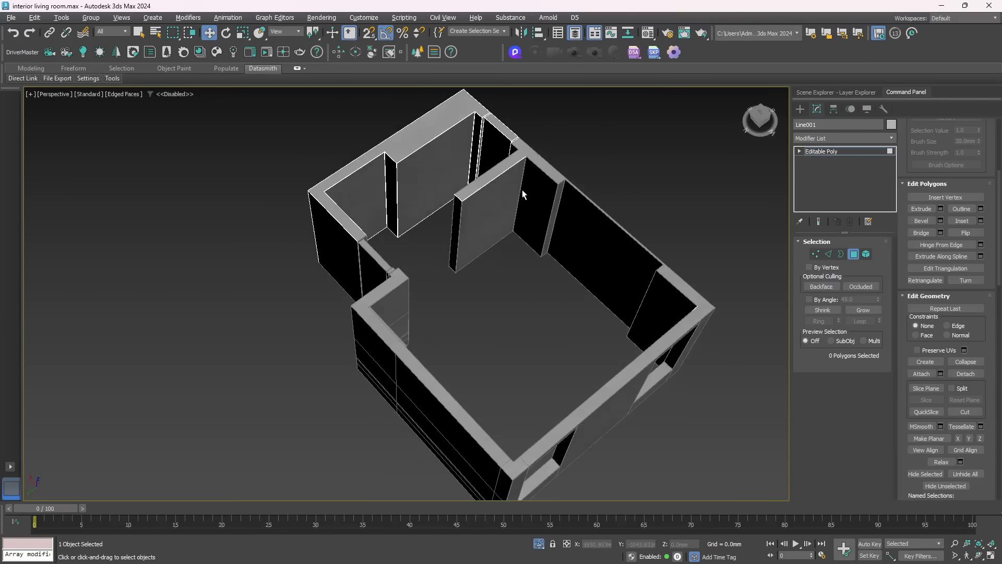
# Detach the wall polygons from the wall object and exit isolation to show the full scene
pyautogui.click(965, 374)
pyautogui.click(854, 254)
pyautogui.keyDown('alt'); pyautogui.moveTo(396, 418); pyautogui.dragTo(503, 466, button='middle'); pyautogui.keyUp('alt')
pyautogui.scroll(-3, 504, 466)
pyautogui.moveTo(355, 298); pyautogui.dragTo(541, 470)
pyautogui.click(539, 544)
# Save the selected wall objects as the named selection set wallsfinal
pyautogui.keyDown('alt'); pyautogui.moveTo(501, 366); pyautogui.dragTo(402, 327, button='middle'); pyautogui.keyUp('alt')
pyautogui.click(475, 31)
pyautogui.write('wallsfinal')
pyautogui.press('Return')
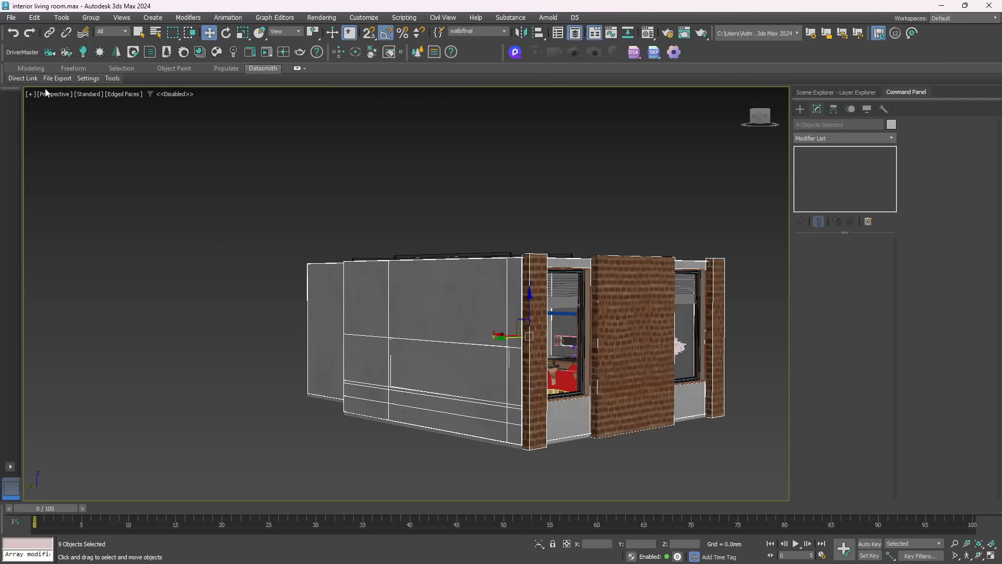
# Export the selected walls as the Datasmith file walls and hide them in the scene
pyautogui.moveTo(50, 79)
pyautogui.click(161, 130)
pyautogui.click(88, 103)
pyautogui.write('walls')
pyautogui.click(87, 82)
pyautogui.press('Delete')
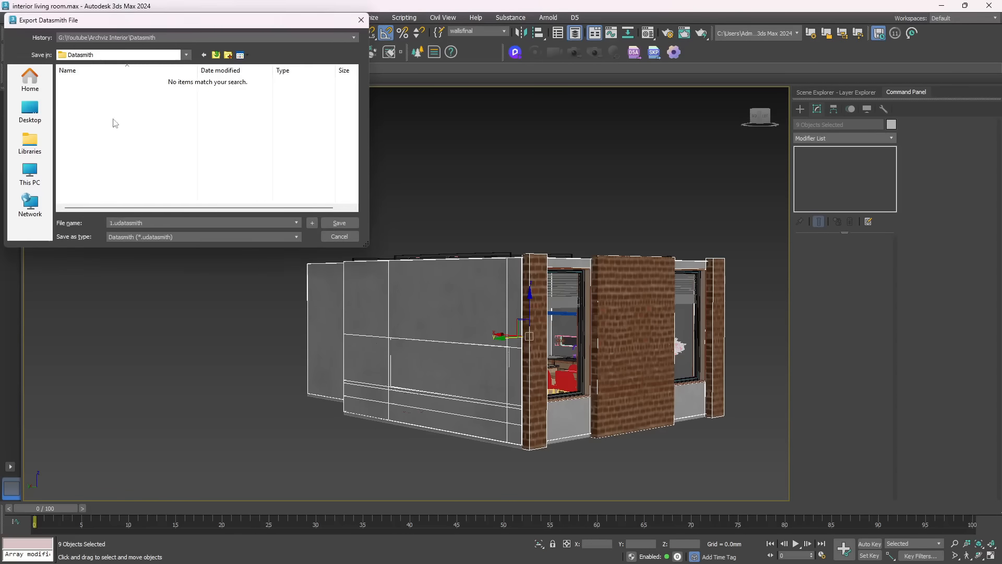
pyautogui.click(339, 223)
pyautogui.rightClick(499, 309)
pyautogui.click(525, 273)
# Unhide the scene objects and select the ceiling slab above the brick walls
pyautogui.keyDown('alt'); pyautogui.moveTo(501, 292); pyautogui.dragTo(527, 334, button='middle'); pyautogui.keyUp('alt')
pyautogui.click(365, 438)
pyautogui.rightClick(276, 267)
pyautogui.click(296, 215)
pyautogui.keyDown('alt'); pyautogui.moveTo(408, 293); pyautogui.dragTo(432, 335, button='middle'); pyautogui.keyUp('alt')
pyautogui.click(431, 286)
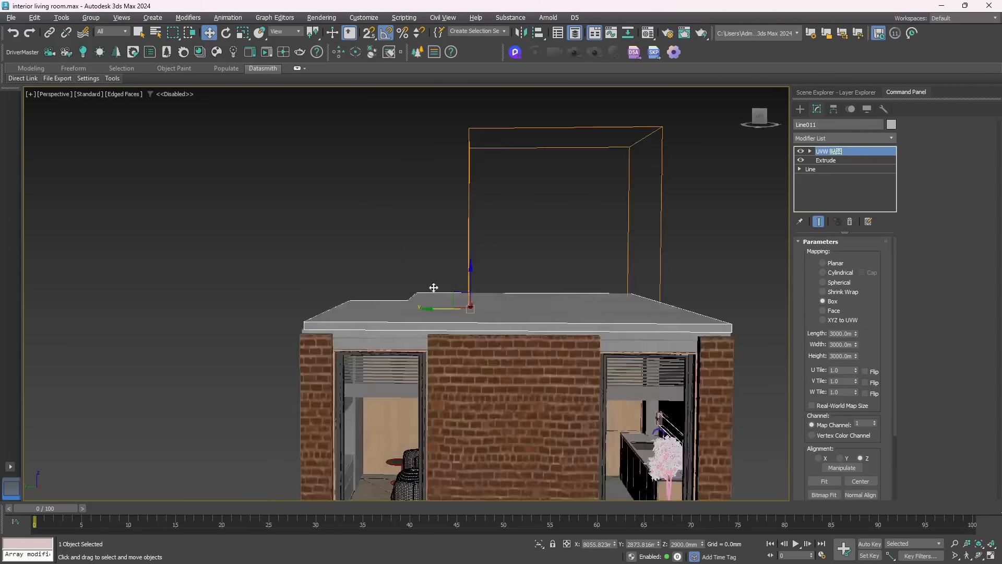
# Export the ceiling and floor slabs as the Datasmith file ceiling_floor and hide them
pyautogui.rightClick(518, 285)
pyautogui.click(543, 249)
pyautogui.keyDown('alt'); pyautogui.moveTo(543, 365); pyautogui.dragTo(501, 360, button='middle'); pyautogui.keyUp('alt')
pyautogui.click(88, 104)
pyautogui.click(354, 38)
pyautogui.write('slabs')
pyautogui.press('Return')
pyautogui.rightClick(509, 290)
pyautogui.click(534, 254)
# Select both windows together with their frames and blinds
pyautogui.keyDown('alt'); pyautogui.moveTo(501, 292); pyautogui.dragTo(365, 334, button='middle'); pyautogui.keyUp('alt')
pyautogui.scroll(4, 293, 365)
pyautogui.click(235, 360)
pyautogui.keyDown('alt'); pyautogui.moveTo(174, 395); pyautogui.dragTo(219, 376, button='middle'); pyautogui.keyUp('alt')
pyautogui.keyDown('ctrl'); pyautogui.click(505, 342); pyautogui.keyUp('ctrl')
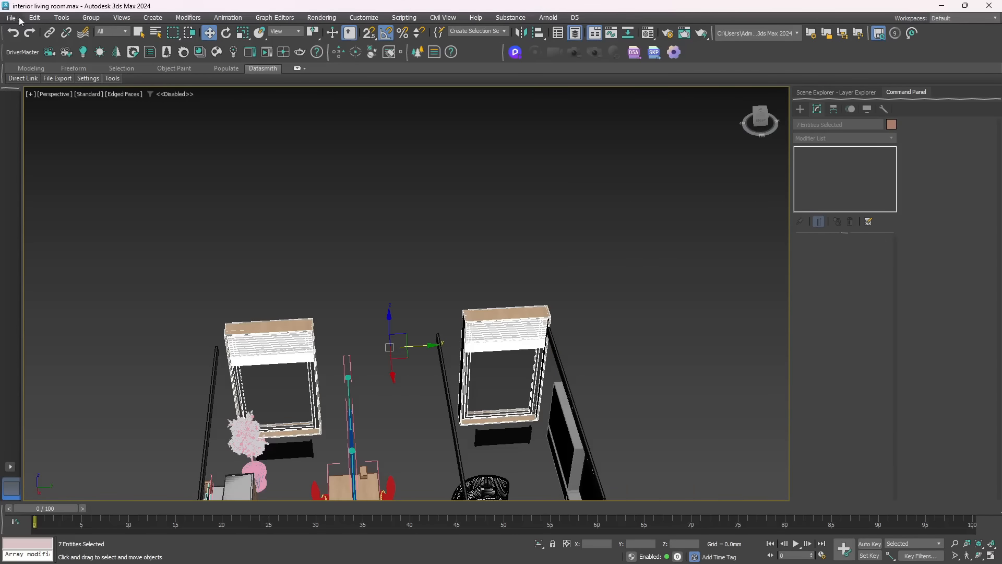
# Export the selected windows as the Datasmith file windows and hide them
pyautogui.click(11, 19)
pyautogui.click(152, 178)
pyautogui.click(227, 49)
pyautogui.press('Return')
pyautogui.rightClick(266, 343)
pyautogui.click(291, 308)
# Select all remaining furniture and fixtures and save them as the named selection set furniture
pyautogui.keyDown('alt'); pyautogui.moveTo(365, 292); pyautogui.dragTo(501, 334, button='middle'); pyautogui.keyUp('alt')
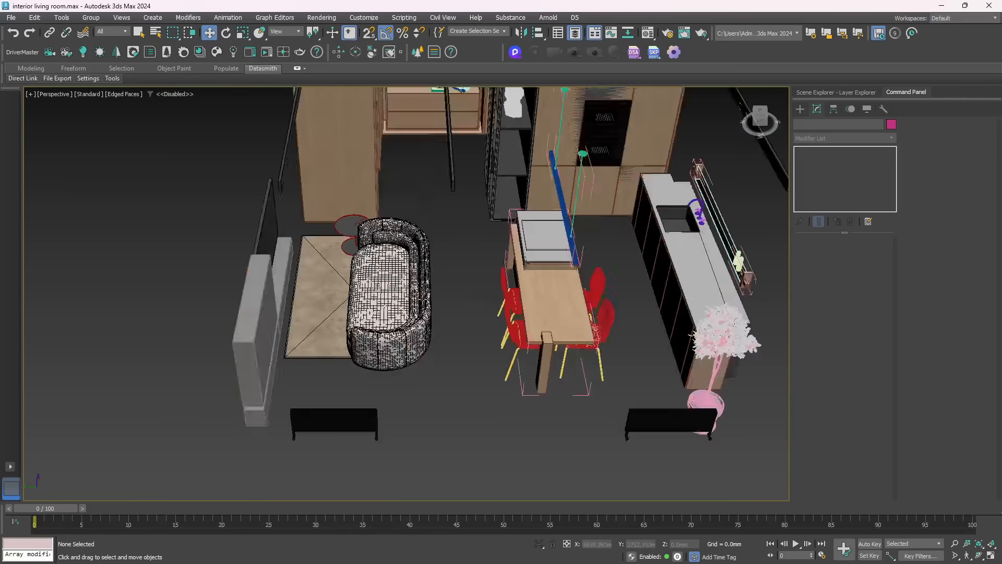
pyautogui.scroll(-4, 449, 261)
pyautogui.moveTo(314, 102); pyautogui.dragTo(615, 379)
pyautogui.scroll(10, 475, 222)
pyautogui.scroll(-10, 475, 313)
pyautogui.keyDown('alt'); pyautogui.moveTo(460, 334); pyautogui.dragTo(501, 292, button='middle'); pyautogui.keyUp('alt')
pyautogui.click(503, 409)
pyautogui.moveTo(628, 482); pyautogui.dragTo(293, 261)
pyautogui.scroll(8, 391, 300)
pyautogui.click(475, 31)
pyautogui.write('furniture')
pyautogui.press('Return')
# Export the furniture selection as the Datasmith file furniture
pyautogui.moveTo(57, 78)
pyautogui.click(84, 99)
pyautogui.write('furnitur')
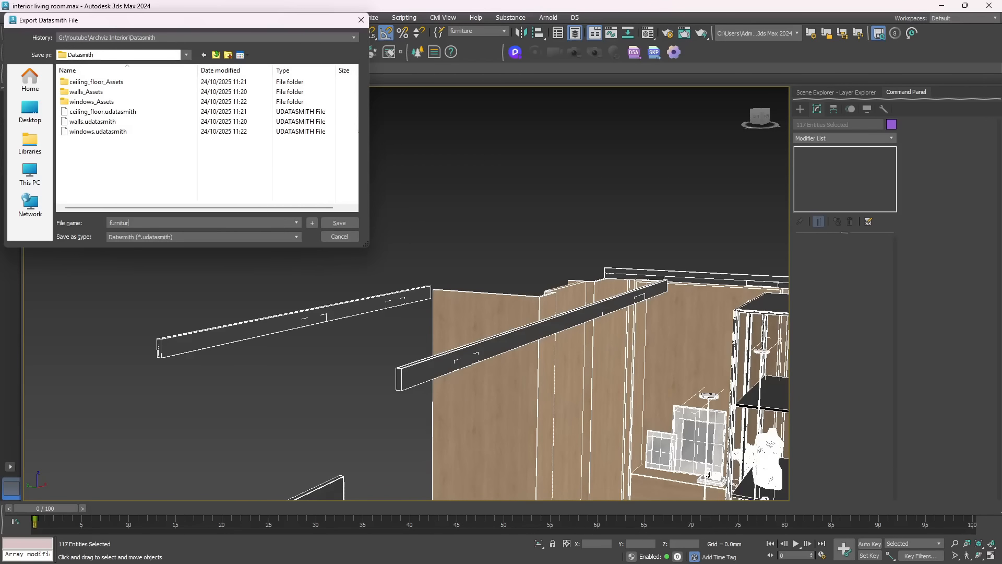
pyautogui.press('Return')
# Turn off edged faces in the perspective view and select a single group among the furniture
pyautogui.keyDown('alt'); pyautogui.moveTo(250, 240); pyautogui.dragTo(359, 262, button='middle'); pyautogui.keyUp('alt')
pyautogui.scroll(10, 391, 412)
pyautogui.press('F4')
pyautogui.click(342, 299)
pyautogui.scroll(-10, 342, 299)
pyautogui.keyDown('alt'); pyautogui.moveTo(400, 384); pyautogui.dragTo(465, 261, button='middle'); pyautogui.keyUp('alt')
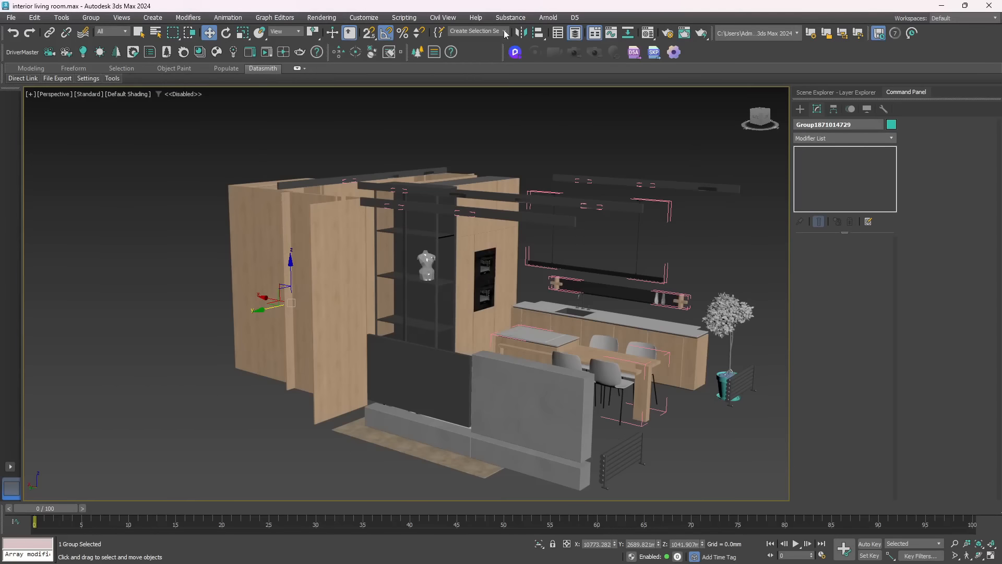
# Recall a saved named selection set and hide its objects
pyautogui.click(475, 32)
pyautogui.click(470, 41)
pyautogui.rightClick(407, 226)
pyautogui.click(435, 192)
pyautogui.click(415, 224)
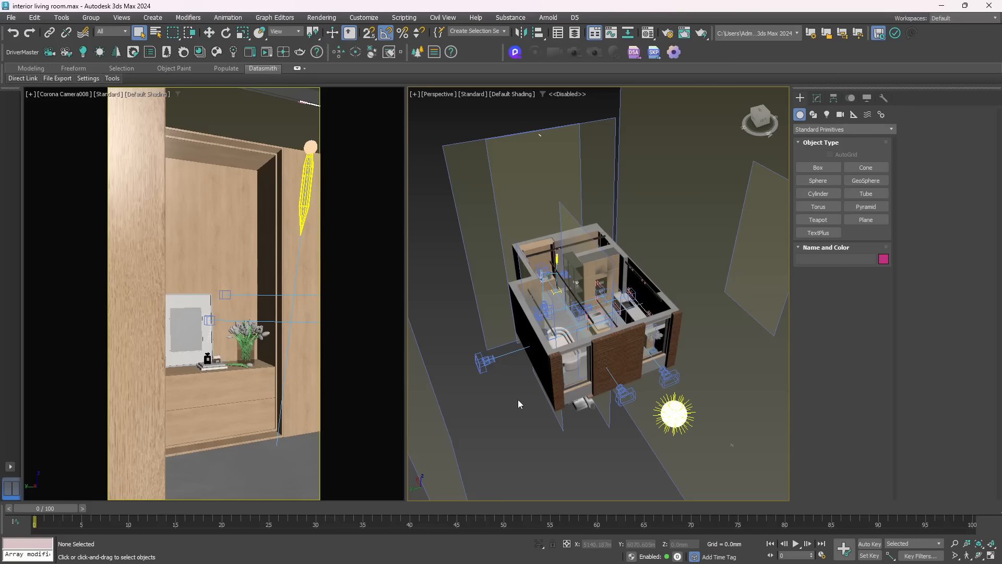
# Select Corona Camera002 beside the building and show the Layer Explorer
pyautogui.scroll(-6, 507, 335)
pyautogui.scroll(4, 493, 342)
pyautogui.click(494, 345)
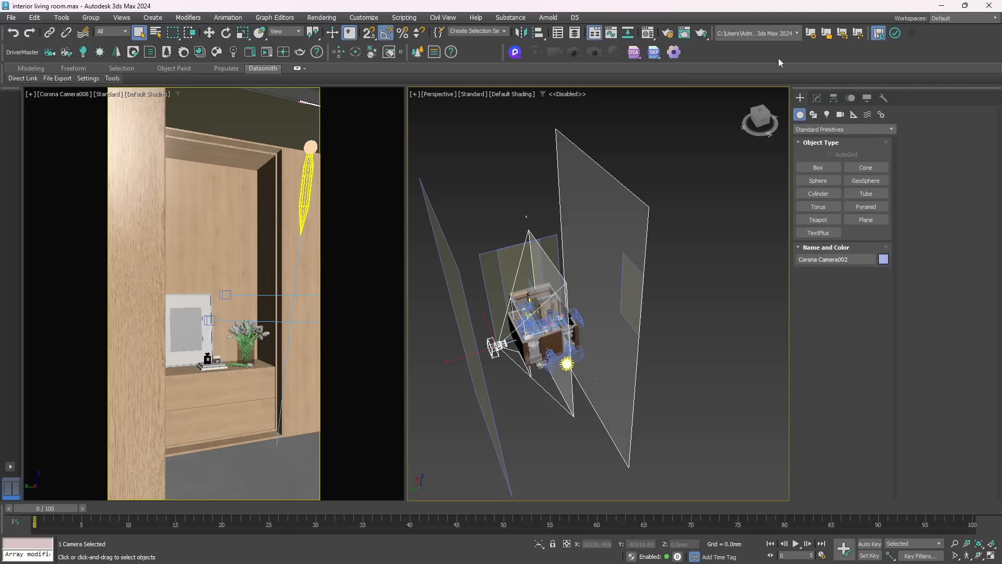
pyautogui.click(575, 34)
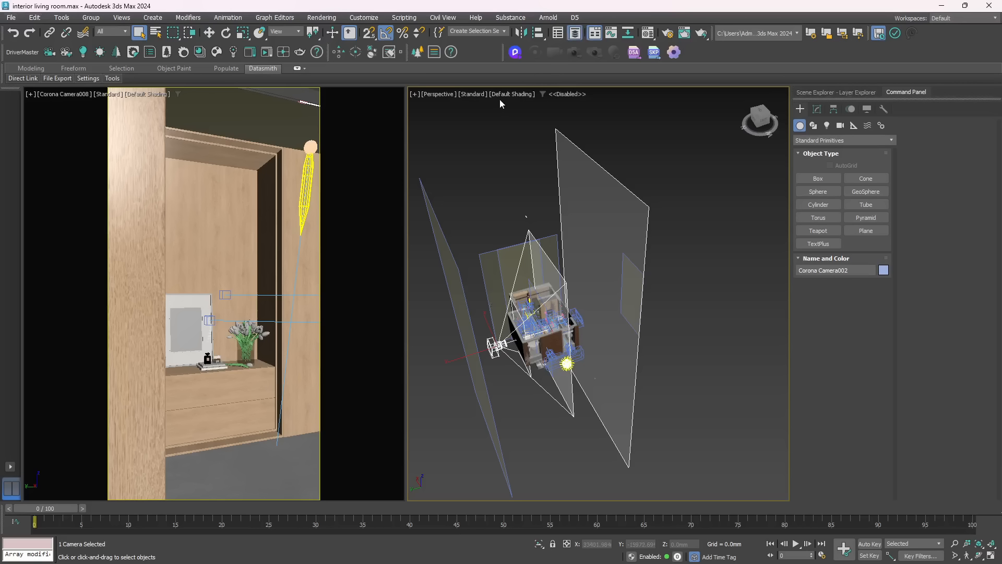
pyautogui.click(841, 93)
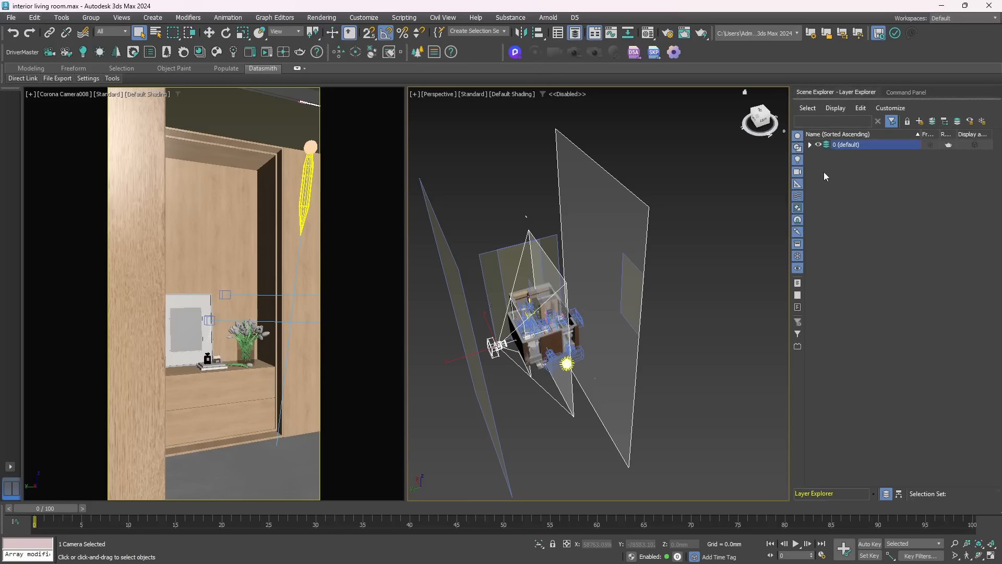
# Filter the Layer Explorer to lights and cameras only and expand the 0 (default) layer
pyautogui.click(798, 135)
pyautogui.click(797, 147)
pyautogui.click(796, 183)
pyautogui.click(797, 195)
pyautogui.click(797, 220)
pyautogui.click(797, 210)
pyautogui.click(798, 231)
pyautogui.click(798, 244)
pyautogui.click(798, 255)
pyautogui.click(797, 268)
pyautogui.click(810, 145)
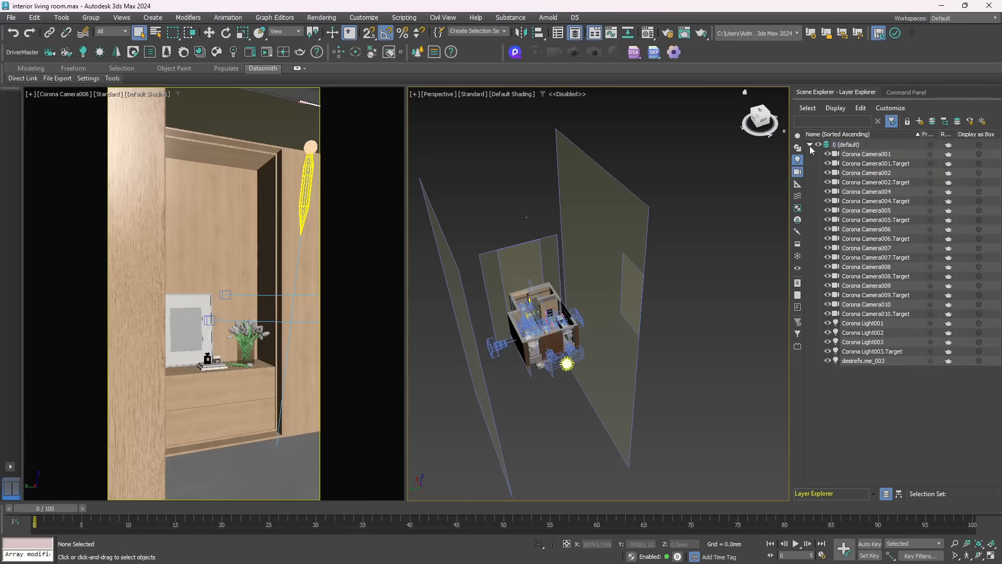
# Delete all listed cameras and lights, from Corona Camera001 through desirefx.me_003
pyautogui.click(859, 154)
pyautogui.keyDown('shift'); pyautogui.click(852, 361); pyautogui.keyUp('shift')
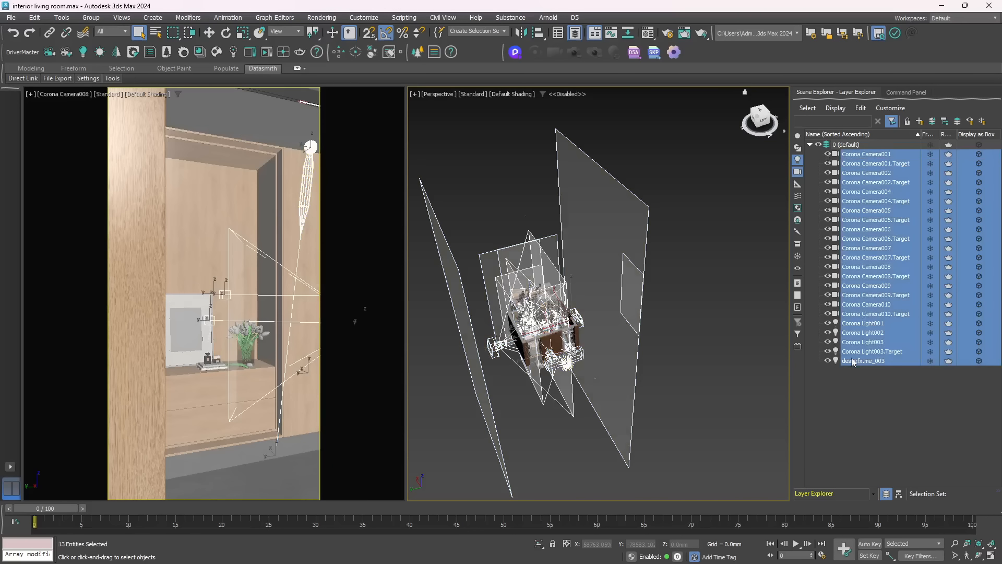
pyautogui.press('Delete')
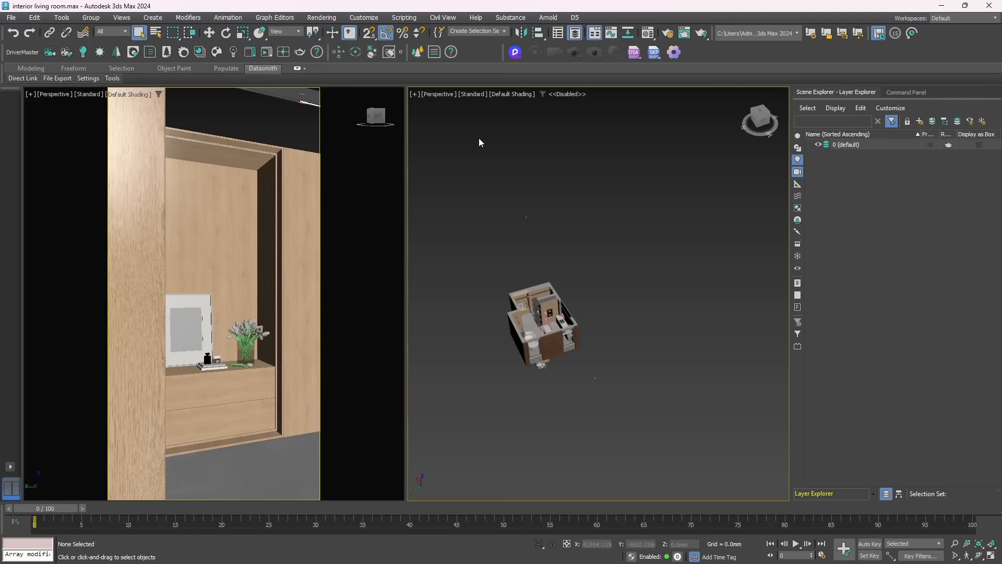
# Include geometry and shapes in the Layer Explorer's displayed object types again
pyautogui.moveTo(601, 253); pyautogui.dragTo(602, 253)
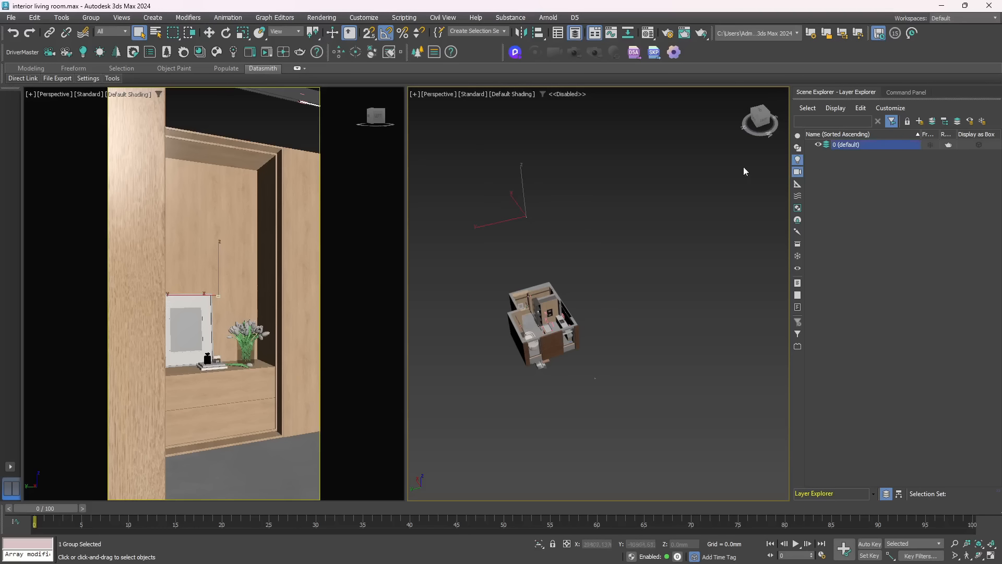
pyautogui.click(798, 148)
pyautogui.click(797, 136)
# Delete the small cross-shaped stray object lying outside the building
pyautogui.click(653, 232)
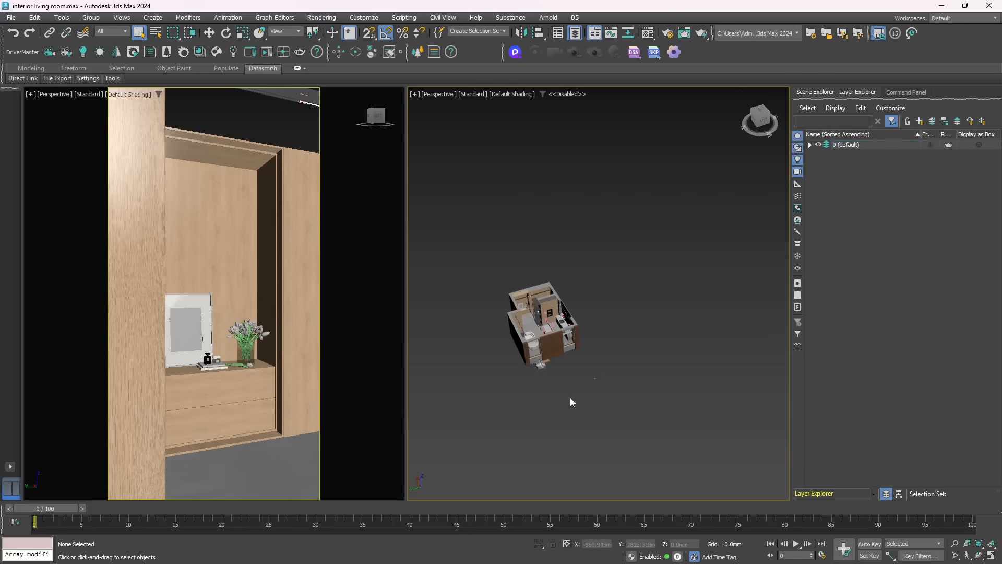
pyautogui.scroll(6, 547, 392)
pyautogui.scroll(-3, 672, 363)
pyautogui.scroll(1, 687, 352)
pyautogui.keyDown('alt'); pyautogui.moveTo(687, 352); pyautogui.dragTo(528, 349, button='middle'); pyautogui.keyUp('alt')
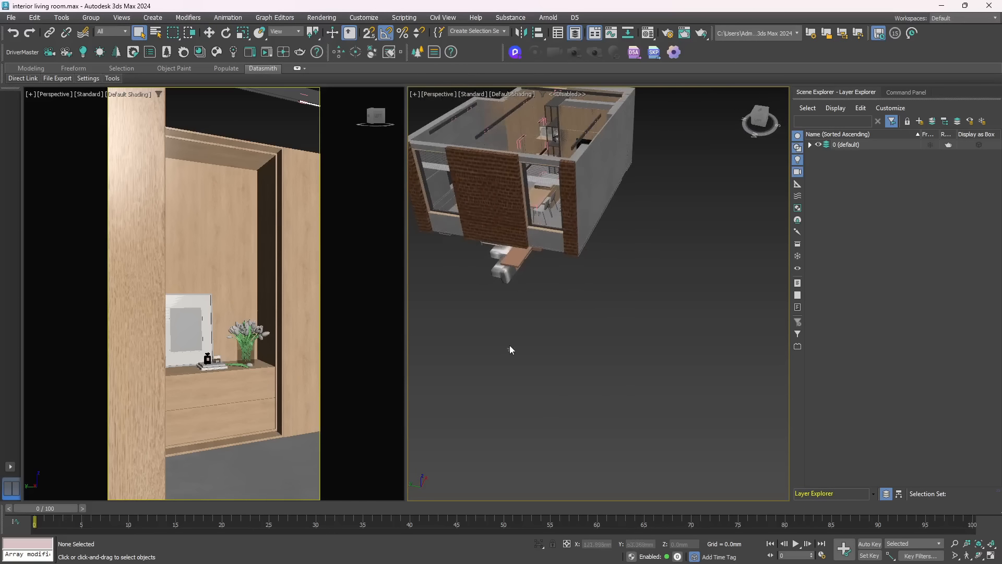
pyautogui.scroll(3, 508, 348)
pyautogui.scroll(-2, 506, 349)
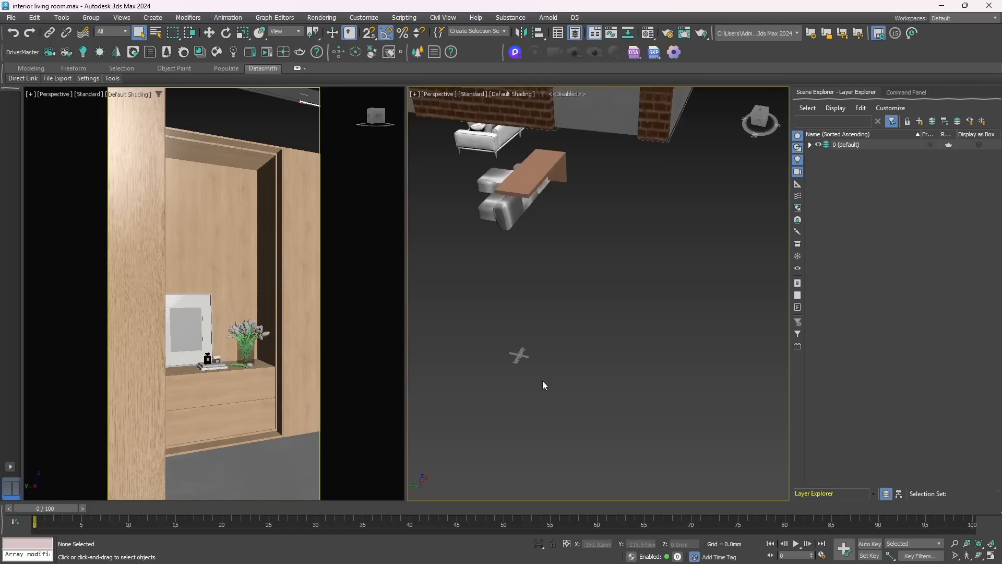
pyautogui.rightClick(530, 324)
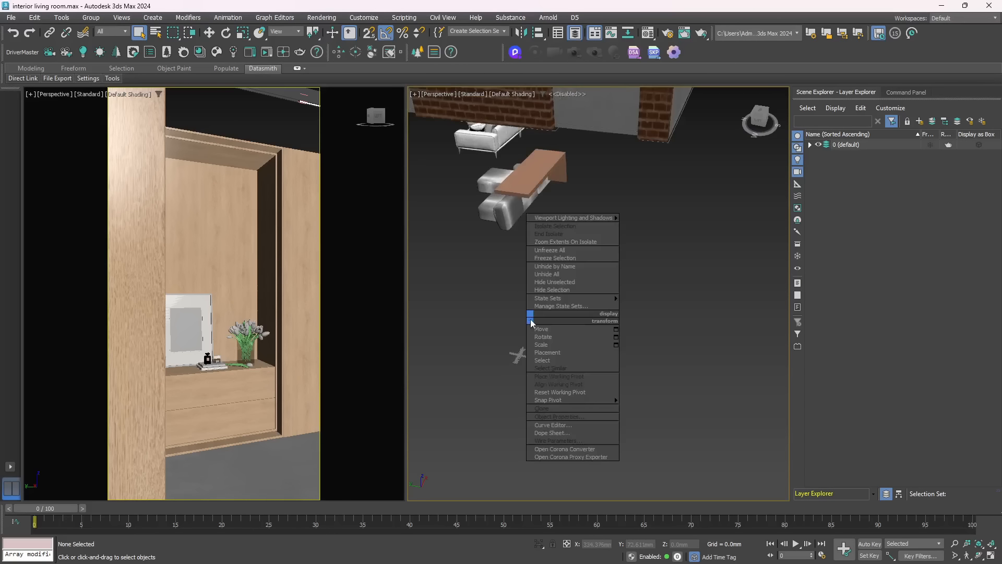
pyautogui.click(565, 257)
pyautogui.moveTo(491, 308); pyautogui.dragTo(591, 419)
pyautogui.press('Delete')
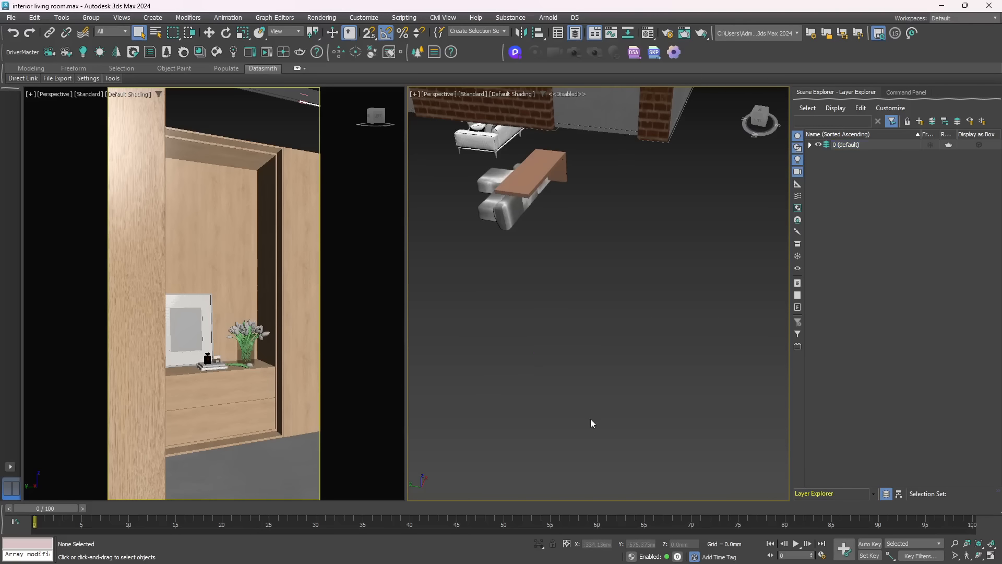
# Delete the white sofa, the brown table with grey seats and other stray objects in front of the brick facade
pyautogui.keyDown('alt'); pyautogui.moveTo(480, 264); pyautogui.dragTo(491, 223, button='middle'); pyautogui.keyUp('alt')
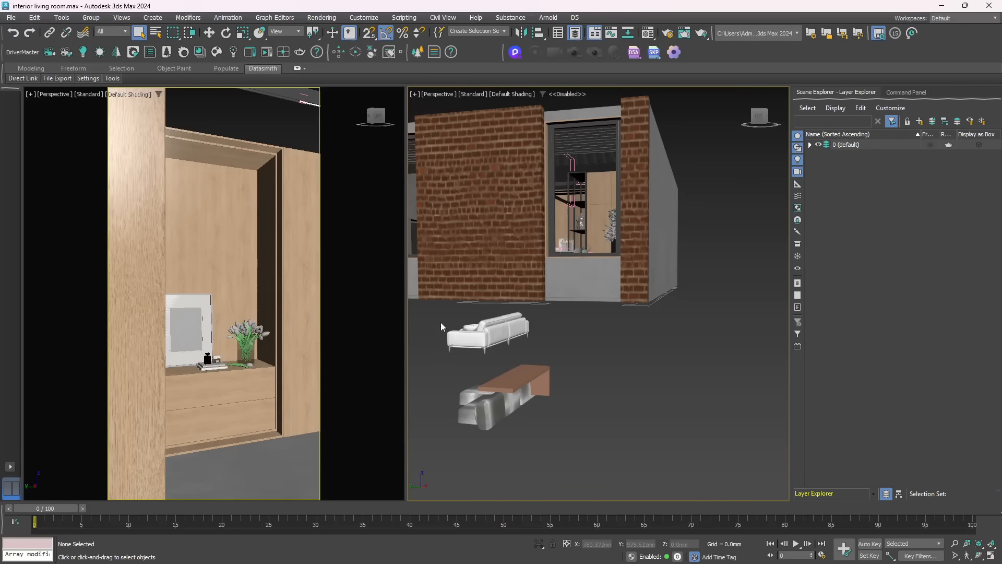
pyautogui.moveTo(438, 314); pyautogui.dragTo(568, 440)
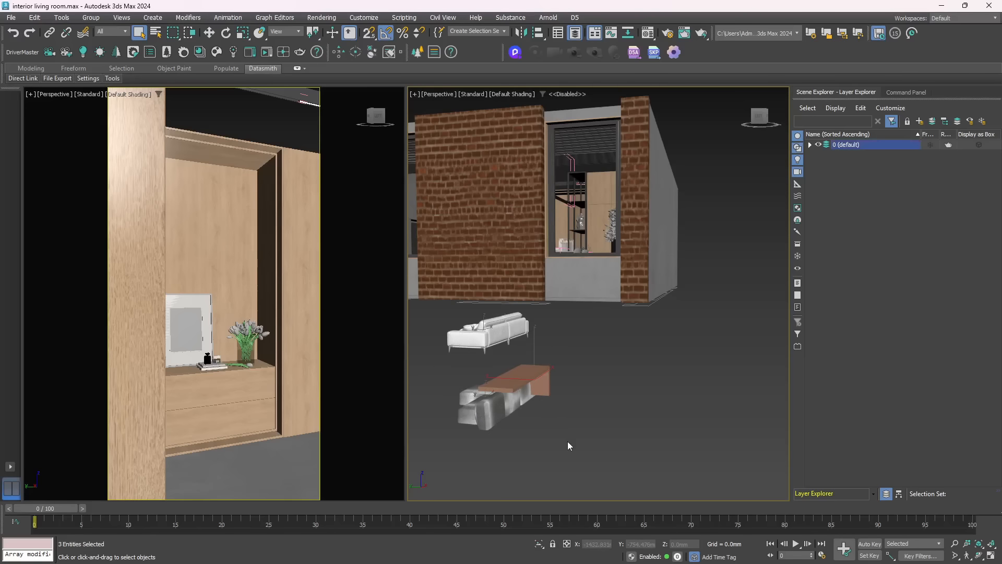
pyautogui.press('Delete')
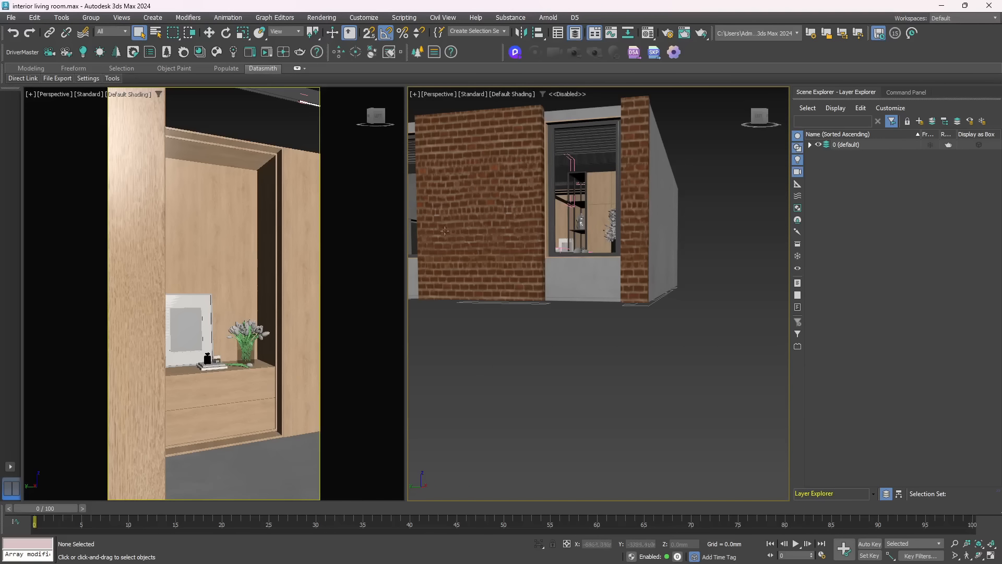
pyautogui.moveTo(455, 275); pyautogui.dragTo(502, 347, button='middle')
pyautogui.click(505, 340)
pyautogui.press('Delete')
# Select the building's wall object and turn on edged faces in the perspective view
pyautogui.scroll(-5, 507, 341)
pyautogui.scroll(3, 509, 345)
pyautogui.keyDown('alt'); pyautogui.moveTo(500, 350); pyautogui.dragTo(587, 427, button='middle'); pyautogui.keyUp('alt')
pyautogui.scroll(5, 587, 427)
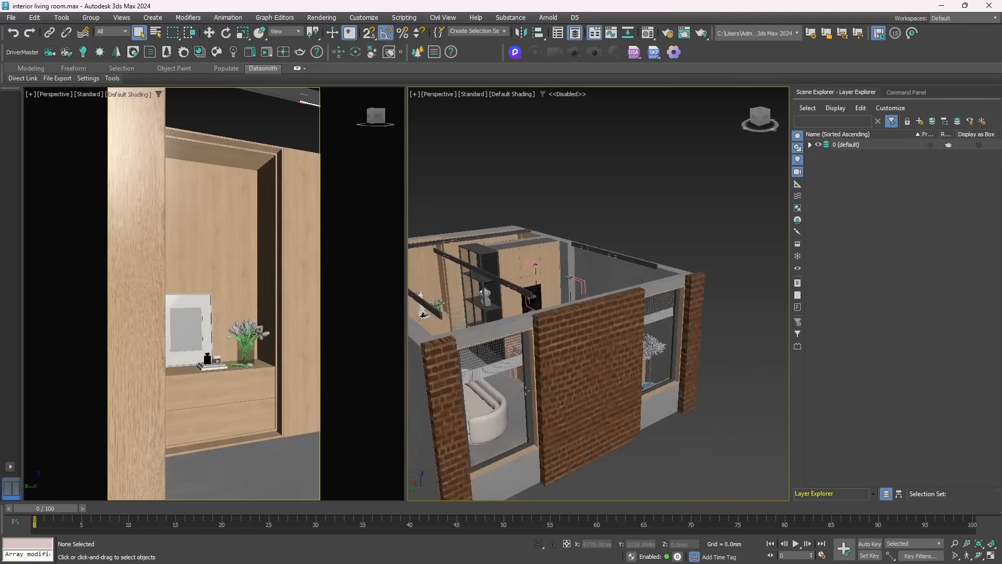
pyautogui.scroll(2, 526, 391)
pyautogui.keyDown('alt'); pyautogui.moveTo(526, 391); pyautogui.dragTo(509, 368, button='middle'); pyautogui.keyUp('alt')
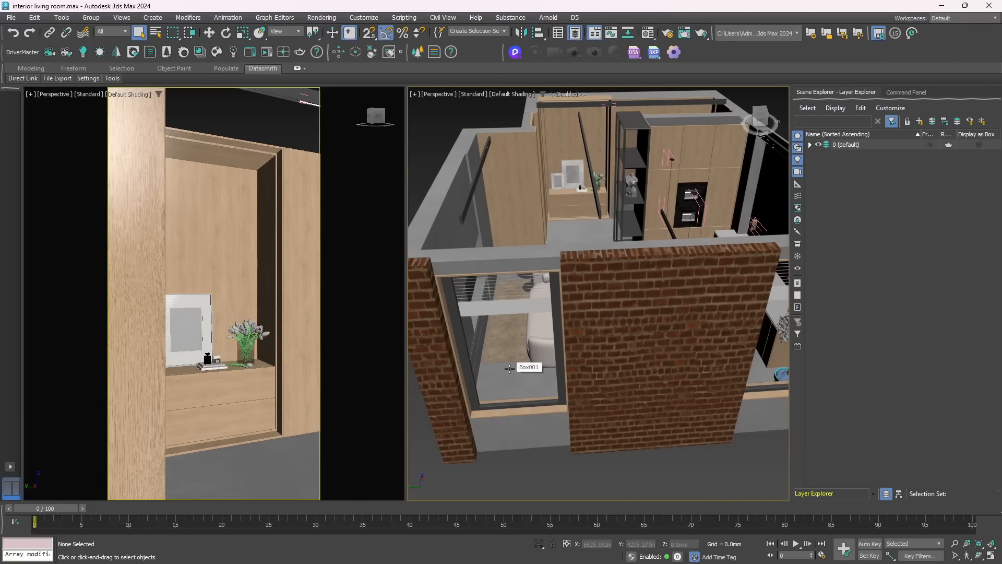
pyautogui.scroll(-5, 471, 214)
pyautogui.click(463, 197)
pyautogui.press('F4')
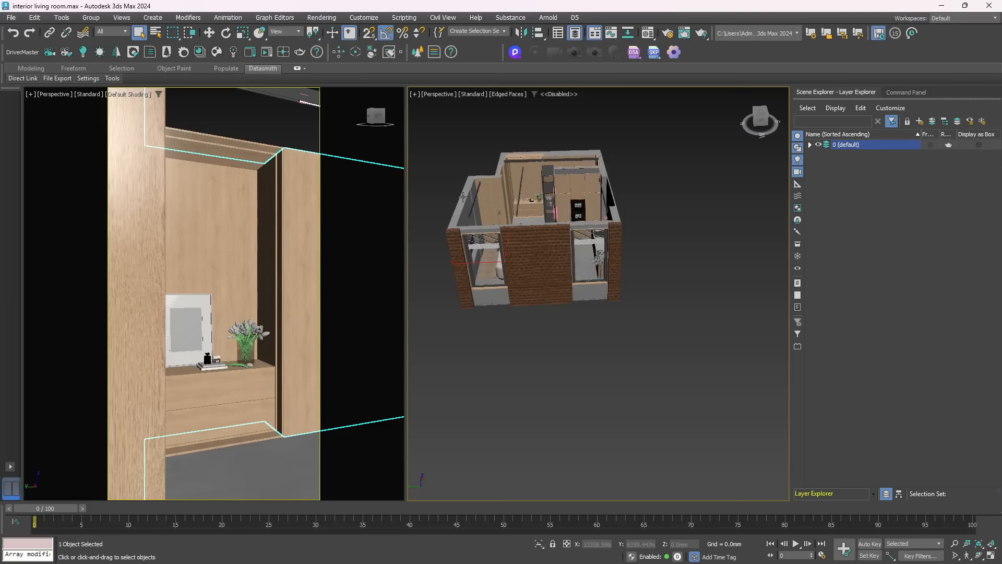
# Try moving the wall object away from the furniture and undo the move
pyautogui.moveTo(458, 222)
pyautogui.keyDown('alt'); pyautogui.mouseDown(button='middle')
pyautogui.moveTo(495, 222)
pyautogui.moveTo(529, 280)
pyautogui.mouseUp(button='middle'); pyautogui.keyUp('alt')
pyautogui.press('w')
pyautogui.moveTo(528, 297); pyautogui.dragTo(617, 256)
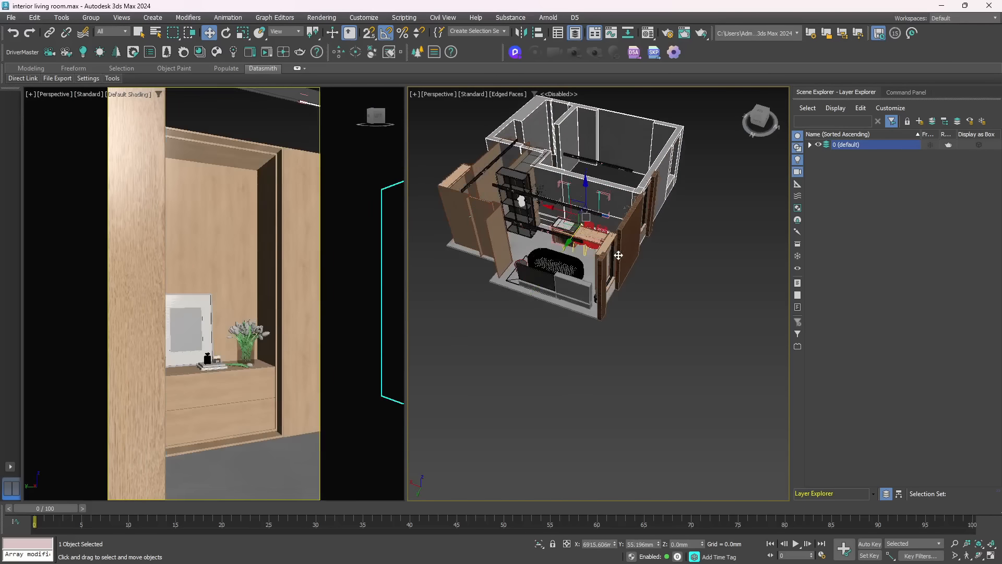
pyautogui.hotkey('ctrl', 'z')
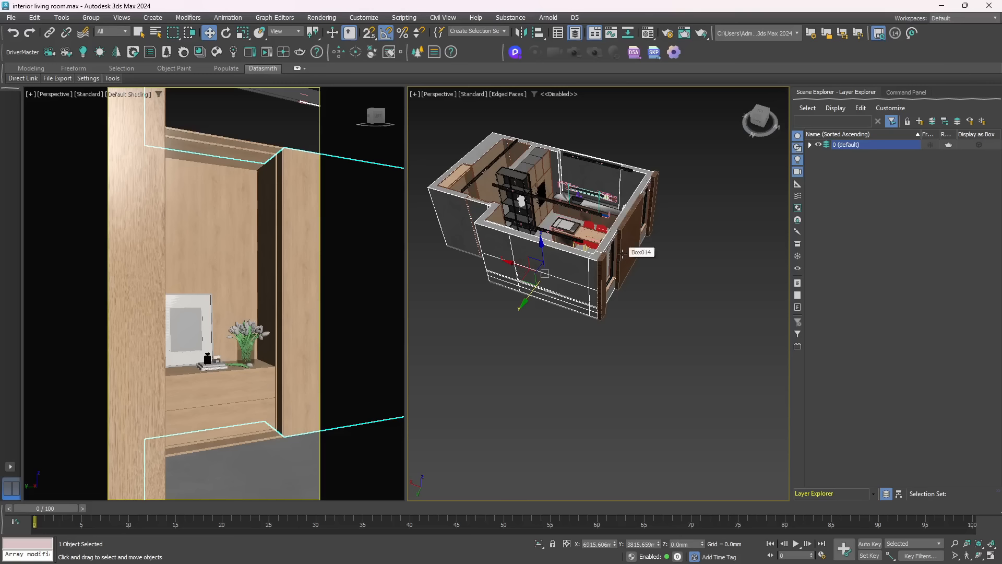
# Isolate the wall object and convert it to an Editable Poly, collapsing its UVW Map modifier
pyautogui.hotkey('alt', 'q')
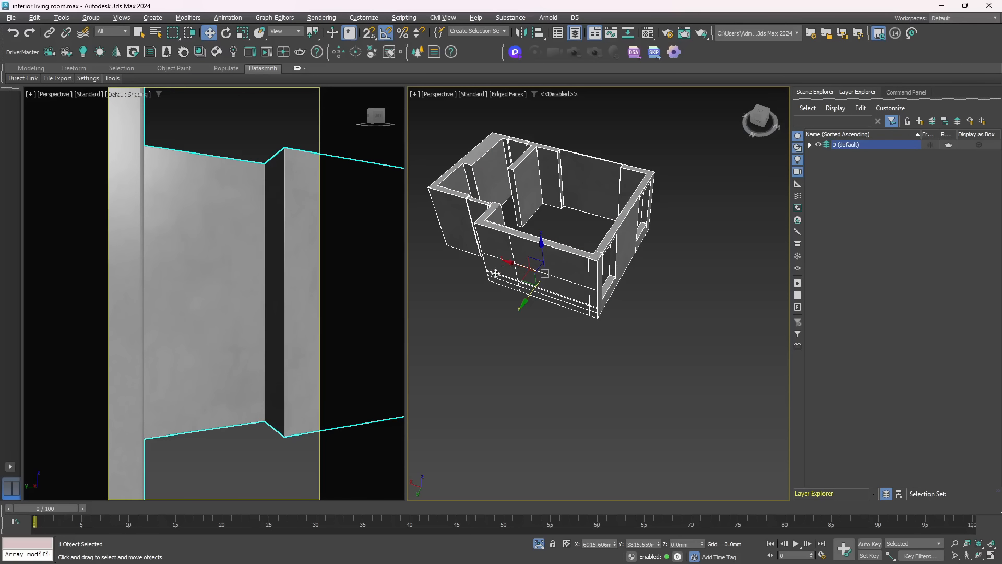
pyautogui.click(899, 92)
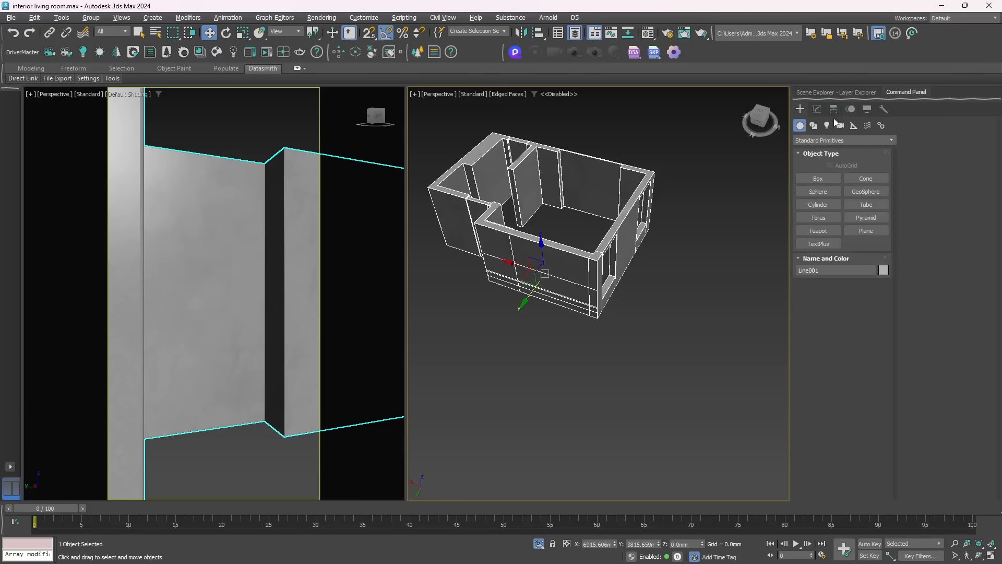
pyautogui.click(817, 109)
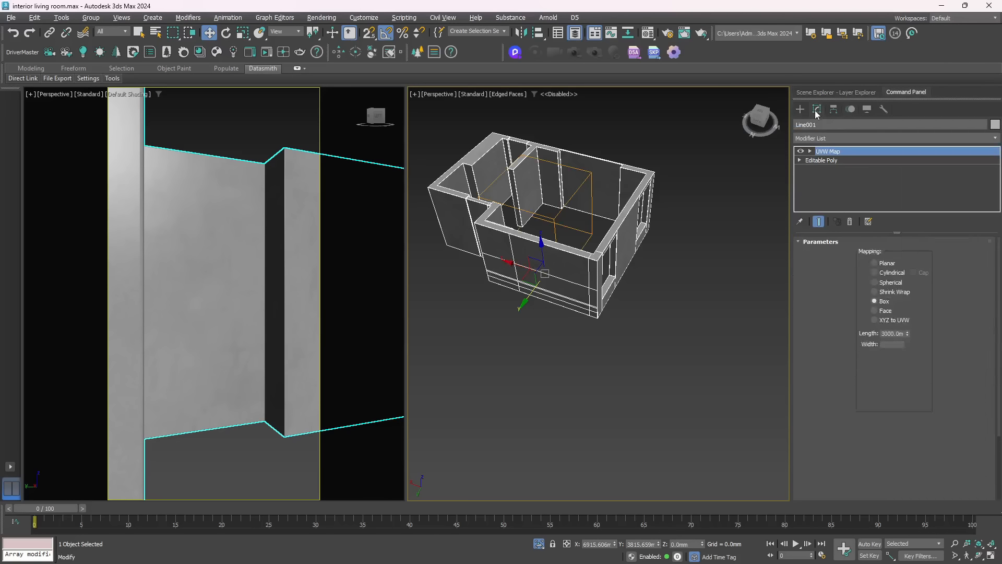
pyautogui.rightClick(623, 226)
pyautogui.moveTo(688, 355)
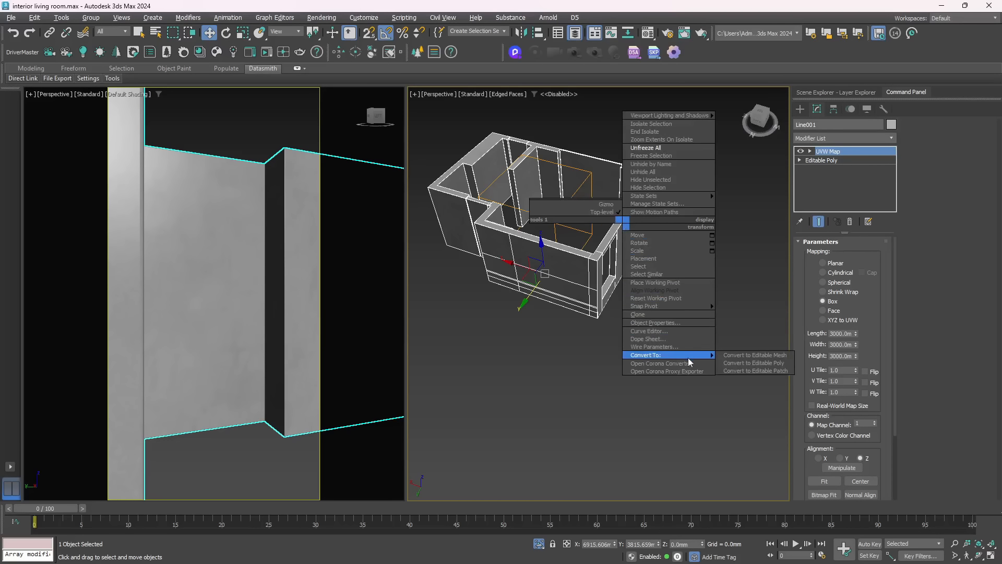
pyautogui.click(737, 363)
# Enter polygon editing on the walls and select the polygons of the long wall and its adjoining partition
pyautogui.keyDown('alt'); pyautogui.moveTo(524, 334); pyautogui.dragTo(550, 327, button='middle'); pyautogui.keyUp('alt')
pyautogui.press('4')
pyautogui.keyDown('alt'); pyautogui.moveTo(568, 284); pyautogui.dragTo(482, 266, button='middle'); pyautogui.keyUp('alt')
pyautogui.keyDown('alt'); pyautogui.moveTo(581, 285); pyautogui.dragTo(543, 306, button='middle'); pyautogui.keyUp('alt')
pyautogui.click(502, 127)
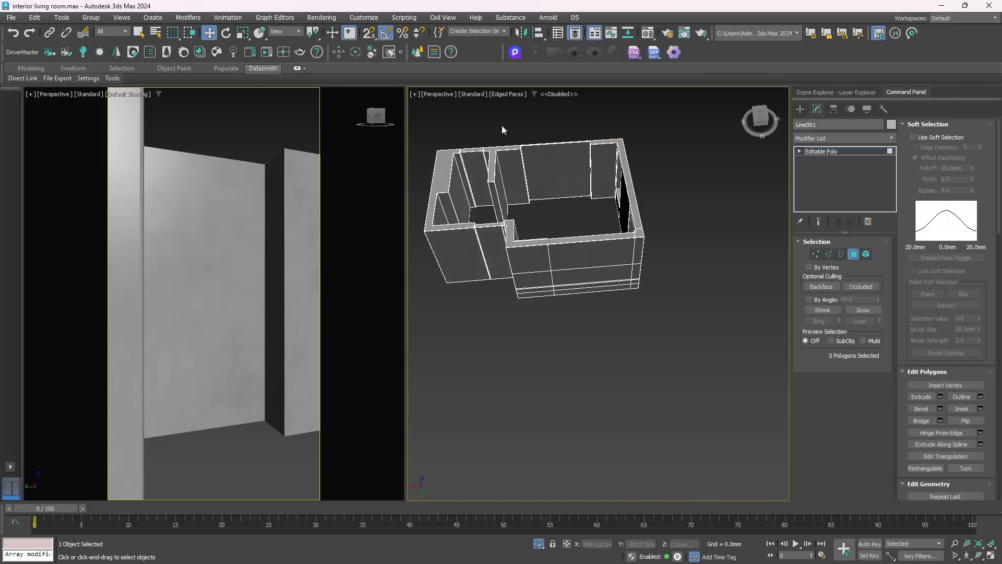
pyautogui.moveTo(501, 126); pyautogui.dragTo(603, 206)
pyautogui.moveTo(575, 203)
pyautogui.keyDown('alt'); pyautogui.mouseDown(button='middle')
pyautogui.moveTo(649, 202)
pyautogui.moveTo(594, 220)
pyautogui.moveTo(581, 211)
pyautogui.mouseUp(button='middle'); pyautogui.keyUp('alt')
pyautogui.keyDown('alt'); pyautogui.click(625, 169); pyautogui.keyUp('alt')
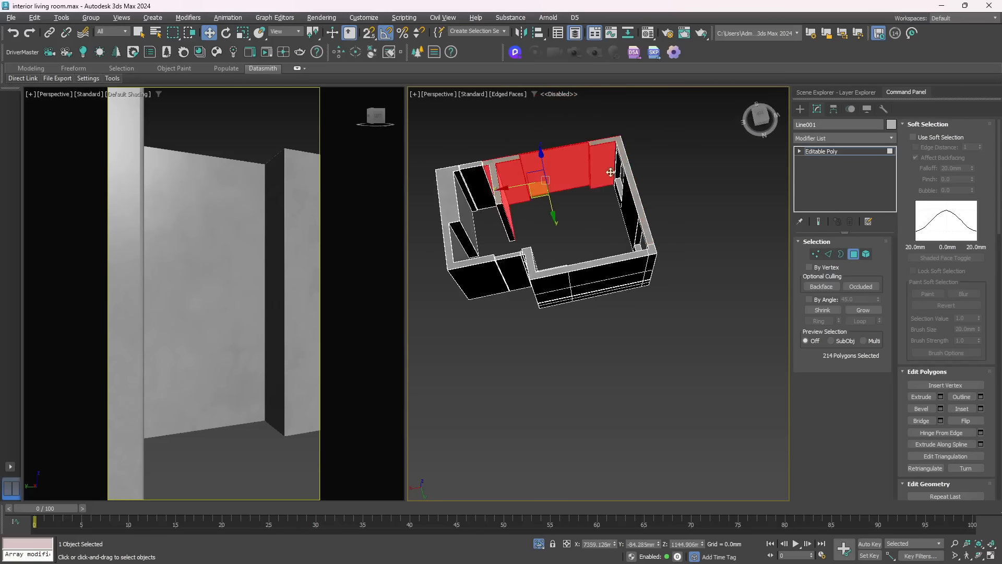
pyautogui.keyDown('alt'); pyautogui.moveTo(502, 235); pyautogui.dragTo(546, 215, button='middle'); pyautogui.keyUp('alt')
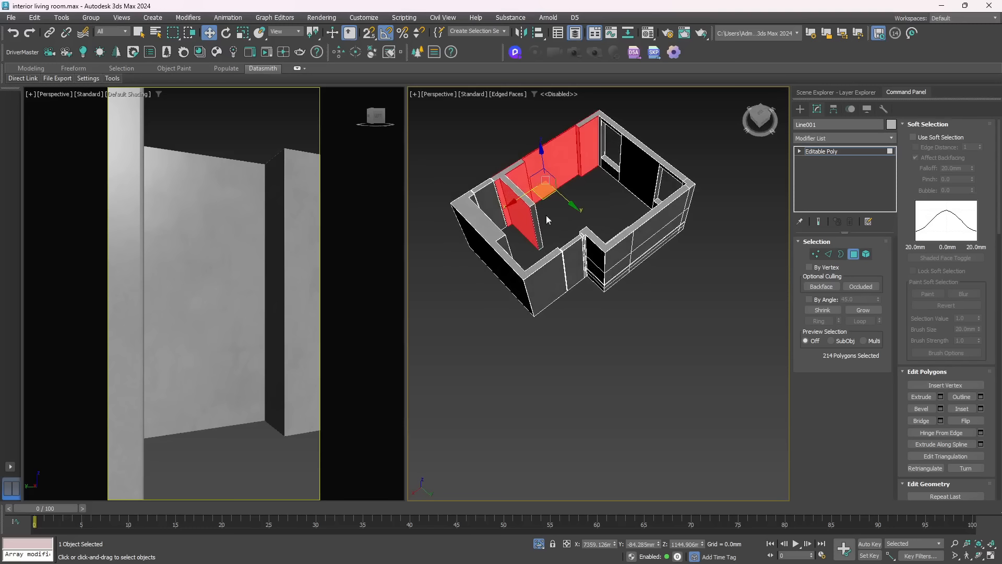
# Undo the last selection change, reselect the polygons of the long wall and its adjoining partition, and detach them as a separate object
pyautogui.hotkey('ctrl', 'z')
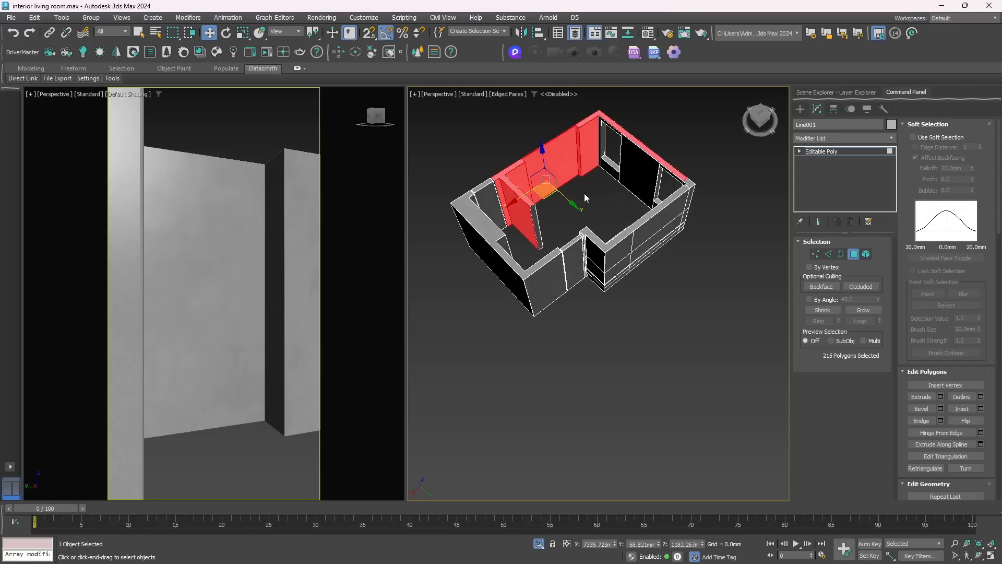
pyautogui.keyDown('alt'); pyautogui.moveTo(541, 204); pyautogui.dragTo(468, 193, button='middle'); pyautogui.keyUp('alt')
pyautogui.keyDown('ctrl'); pyautogui.moveTo(474, 195); pyautogui.dragTo(497, 214); pyautogui.keyUp('ctrl')
pyautogui.keyDown('alt'); pyautogui.moveTo(489, 224); pyautogui.dragTo(560, 208, button='middle'); pyautogui.keyUp('alt')
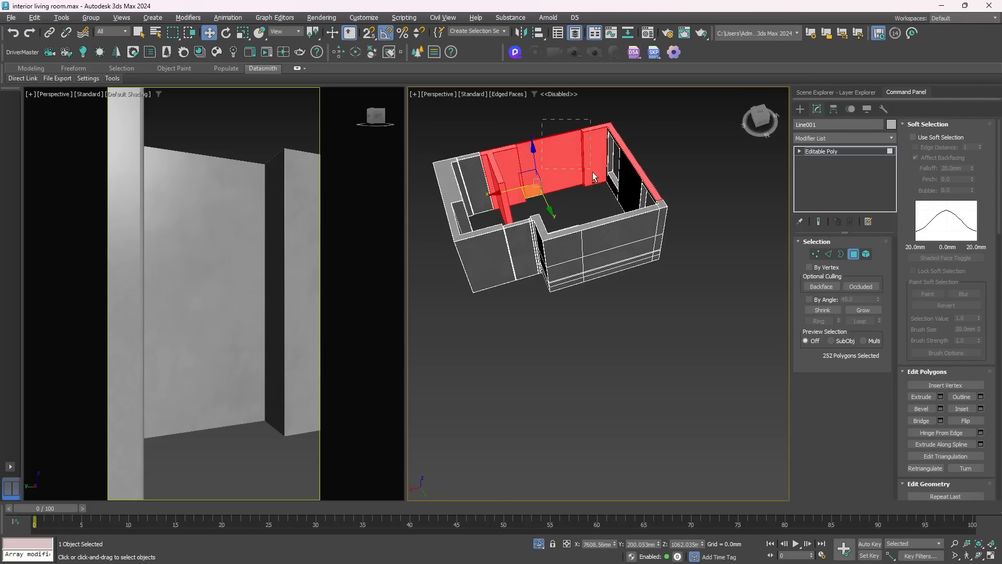
pyautogui.keyDown('alt'); pyautogui.moveTo(593, 173); pyautogui.dragTo(594, 175); pyautogui.keyUp('alt')
pyautogui.keyDown('alt'); pyautogui.moveTo(487, 140); pyautogui.dragTo(521, 157); pyautogui.keyUp('alt')
pyautogui.keyDown('alt'); pyautogui.moveTo(544, 151); pyautogui.dragTo(551, 160, button='middle'); pyautogui.keyUp('alt')
pyautogui.keyDown('ctrl'); pyautogui.moveTo(551, 160); pyautogui.dragTo(590, 193); pyautogui.keyUp('ctrl')
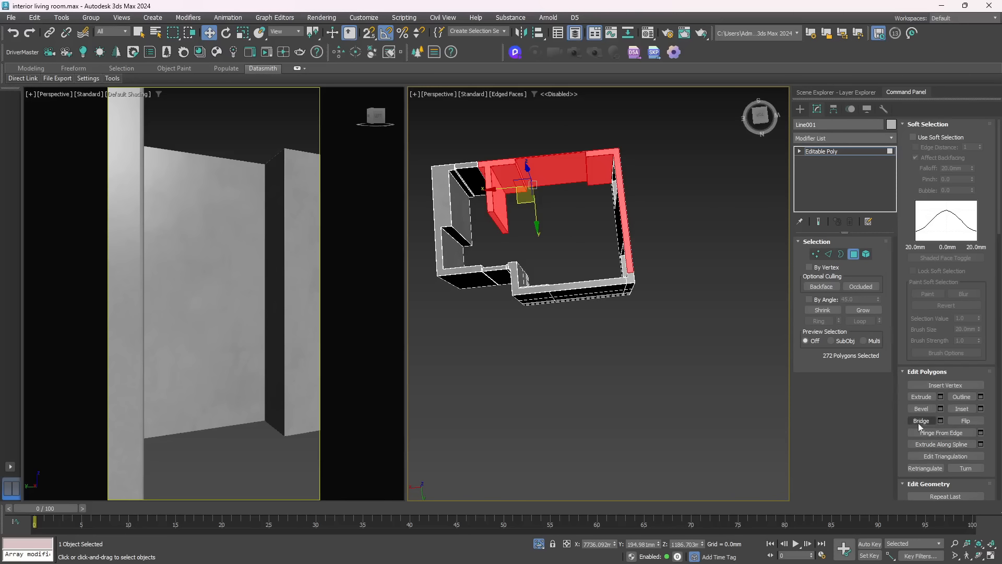
pyautogui.scroll(-5, 898, 425)
pyautogui.click(966, 374)
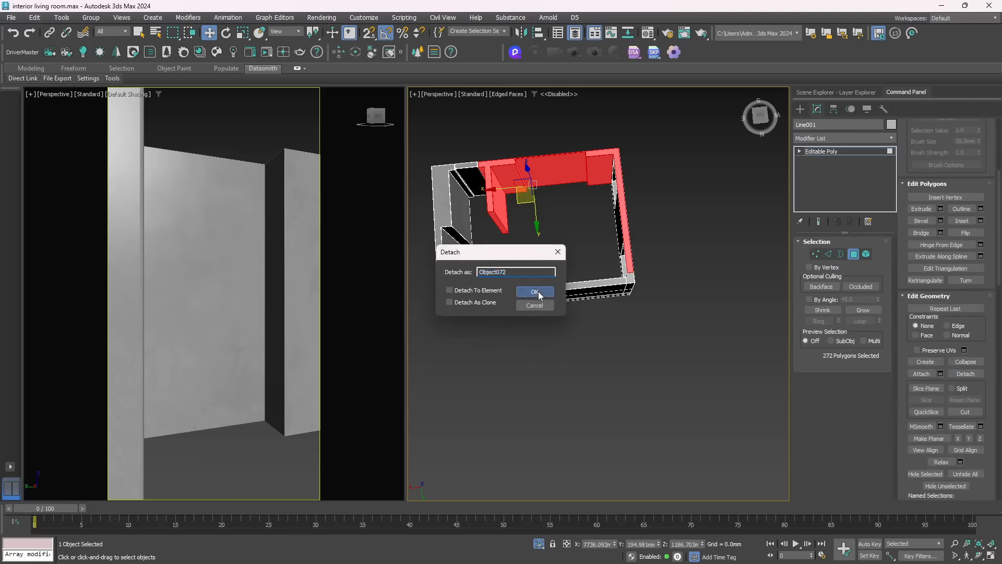
pyautogui.click(535, 292)
# Select the polygons of the wall with the two window openings and detach them as a separate object
pyautogui.keyDown('alt'); pyautogui.moveTo(483, 246); pyautogui.dragTo(564, 219, button='middle'); pyautogui.keyUp('alt')
pyautogui.moveTo(592, 203); pyautogui.dragTo(597, 199)
pyautogui.keyDown('alt'); pyautogui.moveTo(552, 204); pyautogui.dragTo(611, 192, button='middle'); pyautogui.keyUp('alt')
pyautogui.moveTo(593, 100); pyautogui.dragTo(610, 148)
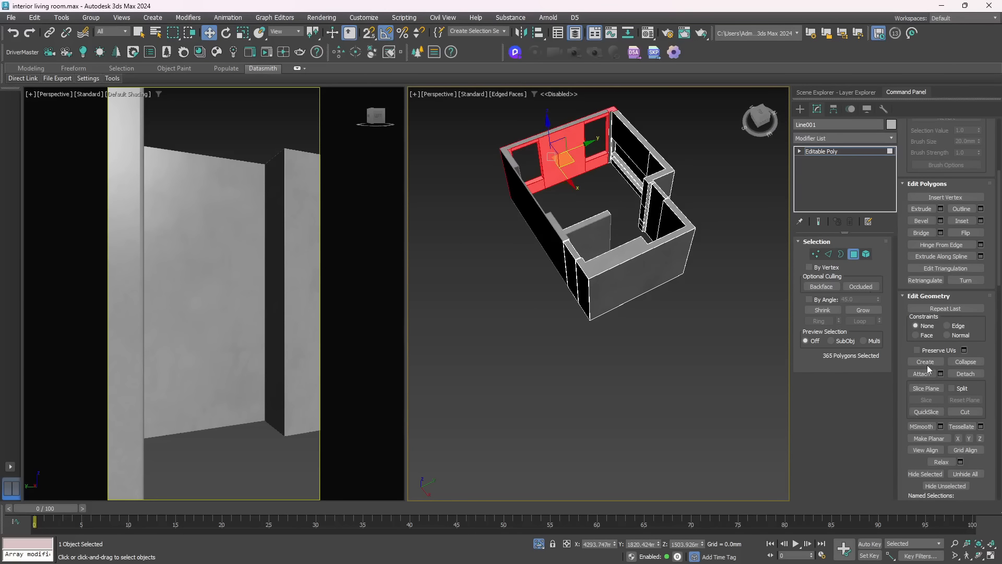
pyautogui.click(965, 374)
pyautogui.click(542, 293)
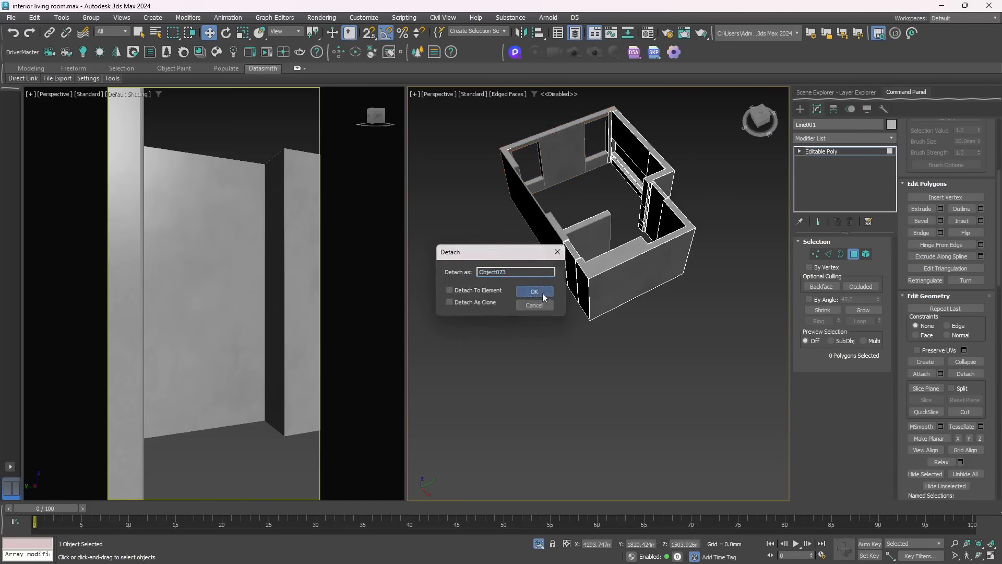
# Select the polygons of the side wall with the horizontal ledges, including its outer faces, and detach them as a separate object
pyautogui.keyDown('alt'); pyautogui.moveTo(527, 295); pyautogui.dragTo(562, 416, button='middle'); pyautogui.keyUp('alt')
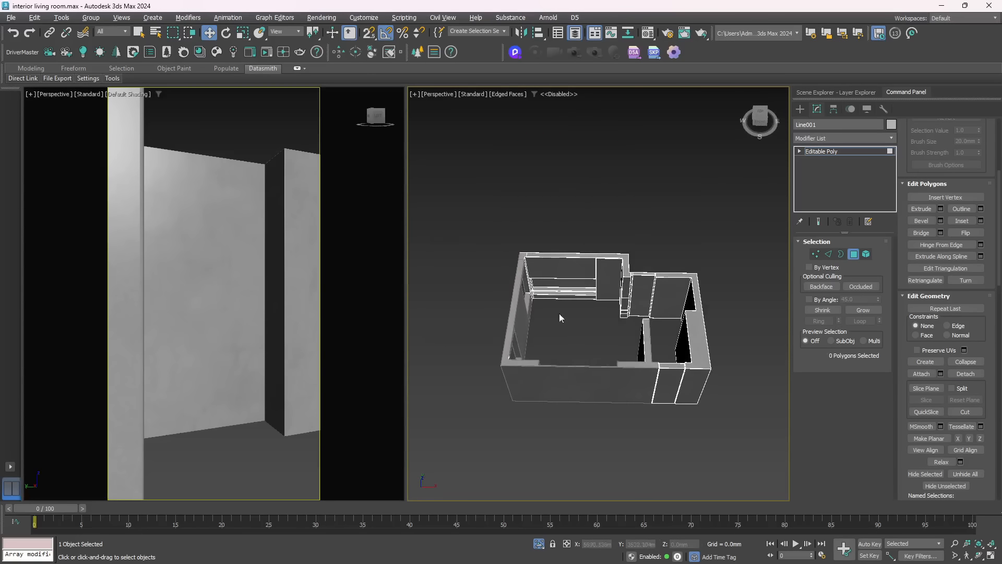
pyautogui.moveTo(598, 311); pyautogui.dragTo(603, 311)
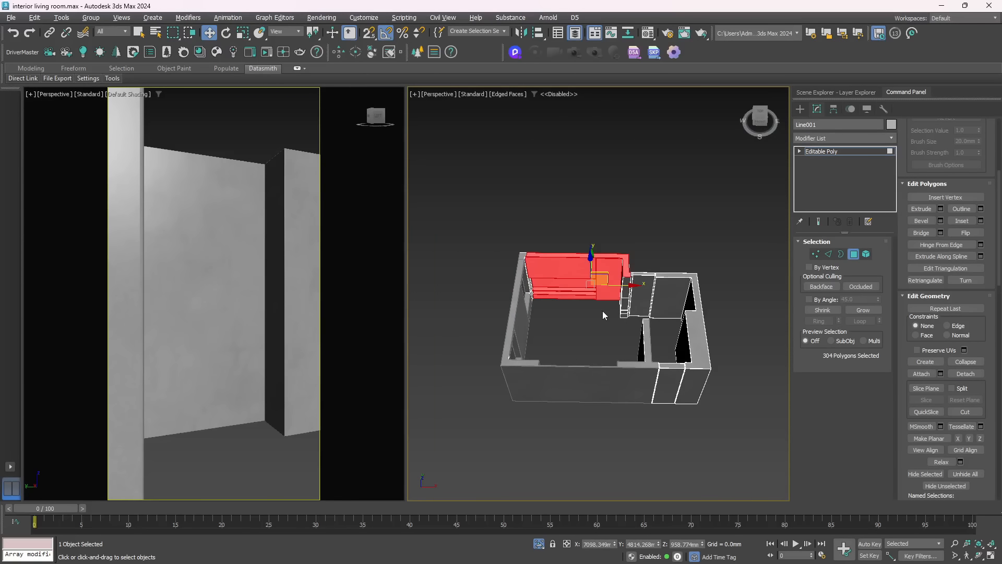
pyautogui.hotkey('alt', 'w')
pyautogui.moveTo(224, 170); pyautogui.dragTo(436, 339)
pyautogui.keyDown('alt'); pyautogui.moveTo(414, 324); pyautogui.dragTo(467, 311, button='middle'); pyautogui.keyUp('alt')
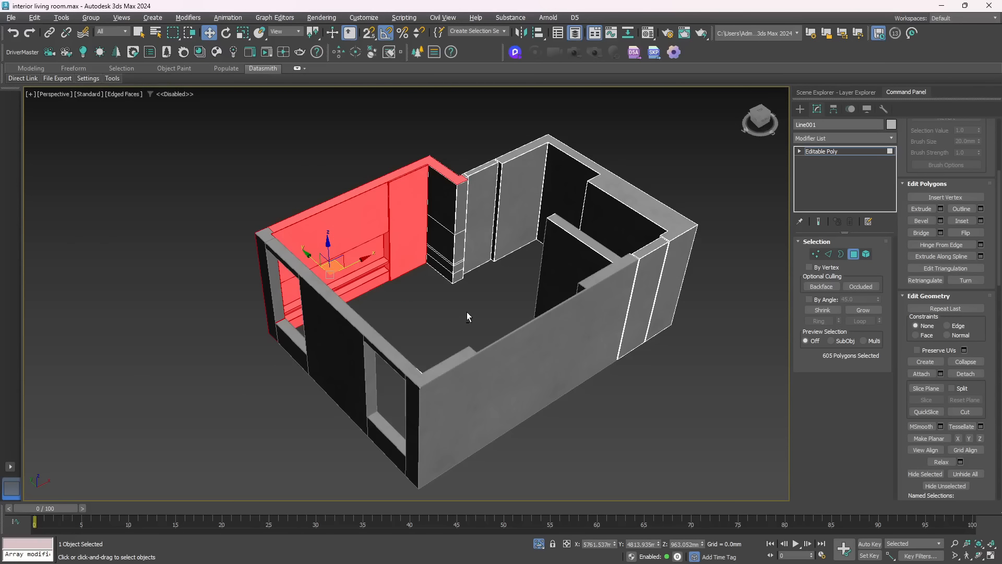
pyautogui.click(966, 374)
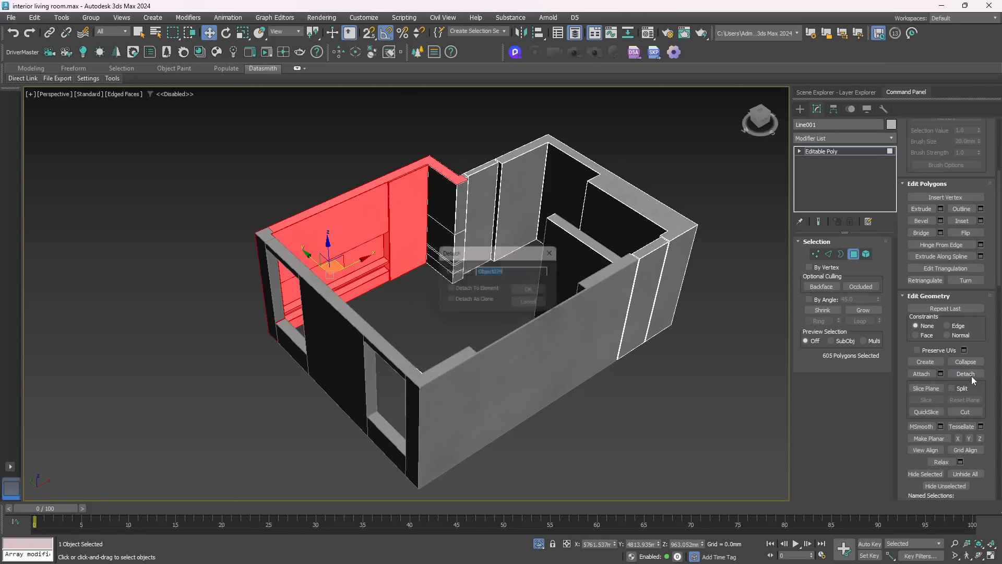
pyautogui.click(533, 293)
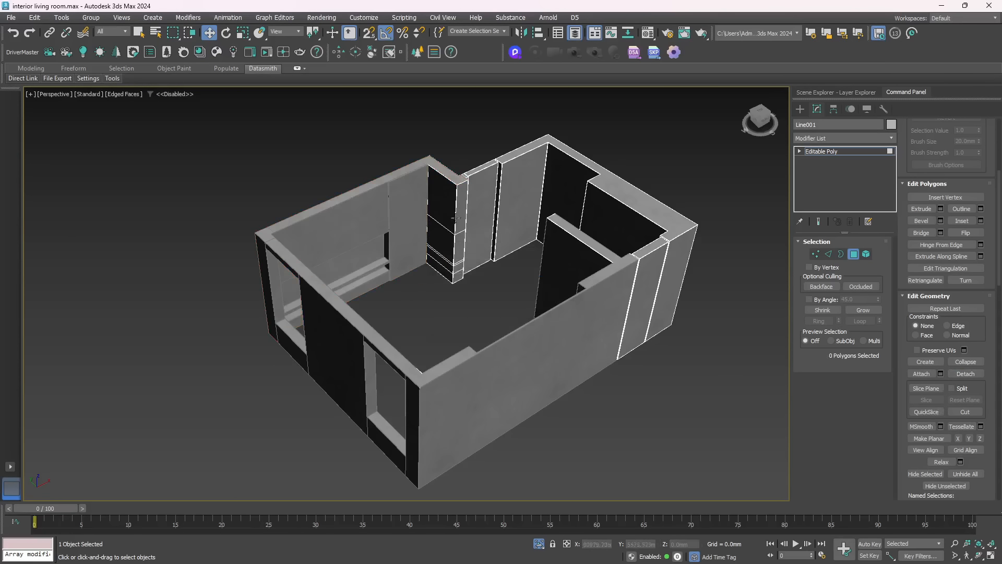
# Select the polygons of the short return wall and the adjoining narrow wall section, and detach them as a separate object
pyautogui.moveTo(432, 146); pyautogui.dragTo(508, 294)
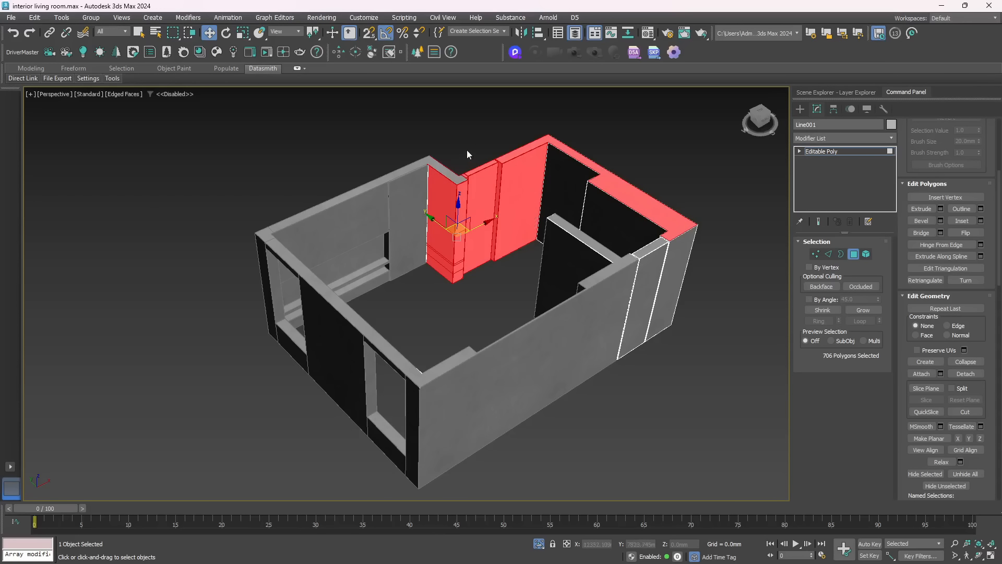
pyautogui.keyDown('alt'); pyautogui.moveTo(521, 127); pyautogui.dragTo(557, 187); pyautogui.keyUp('alt')
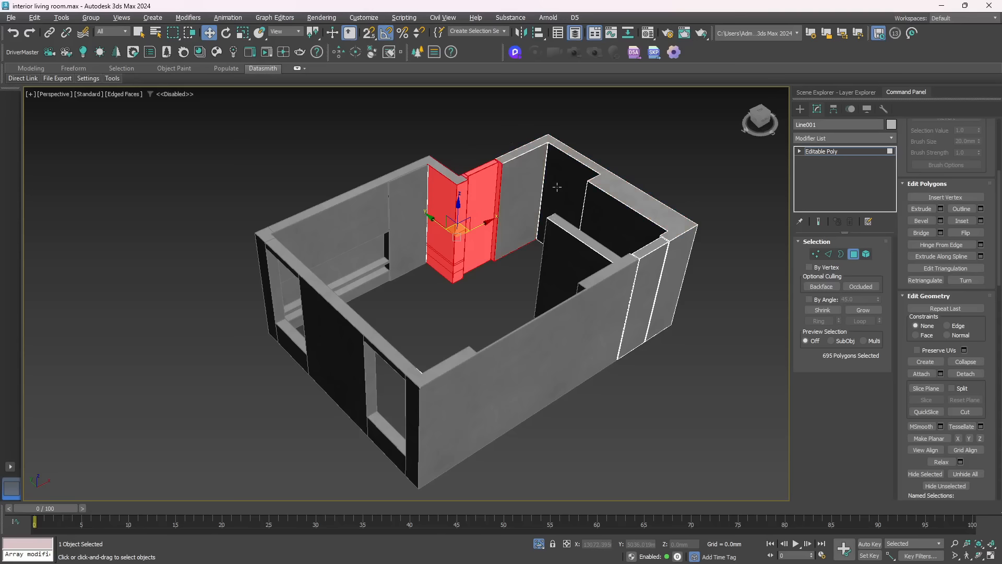
pyautogui.click(957, 374)
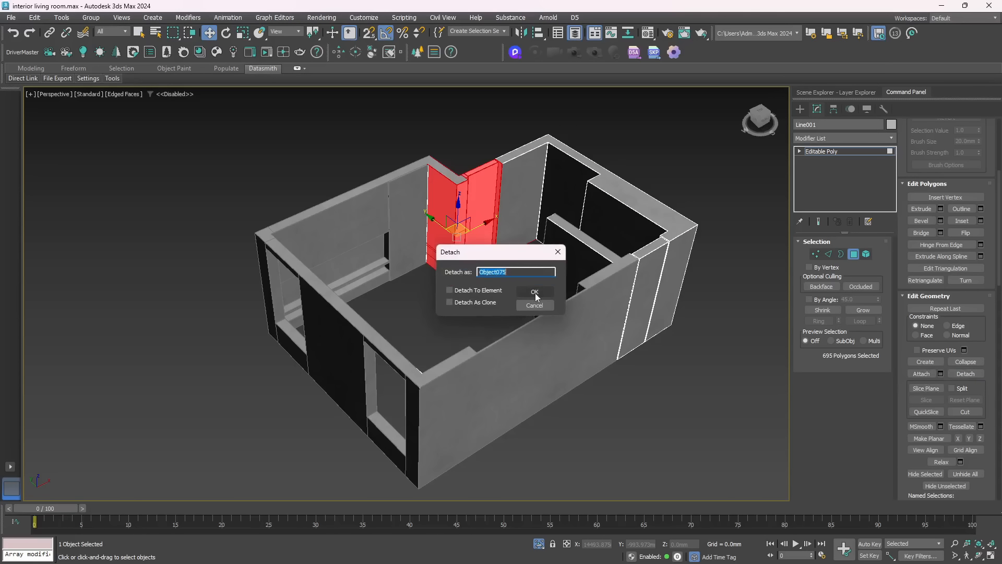
pyautogui.click(535, 291)
pyautogui.keyDown('alt'); pyautogui.moveTo(446, 236); pyautogui.dragTo(395, 224, button='middle'); pyautogui.keyUp('alt')
pyautogui.click(396, 225)
pyautogui.keyDown('ctrl'); pyautogui.moveTo(329, 190); pyautogui.dragTo(381, 274); pyautogui.keyUp('ctrl')
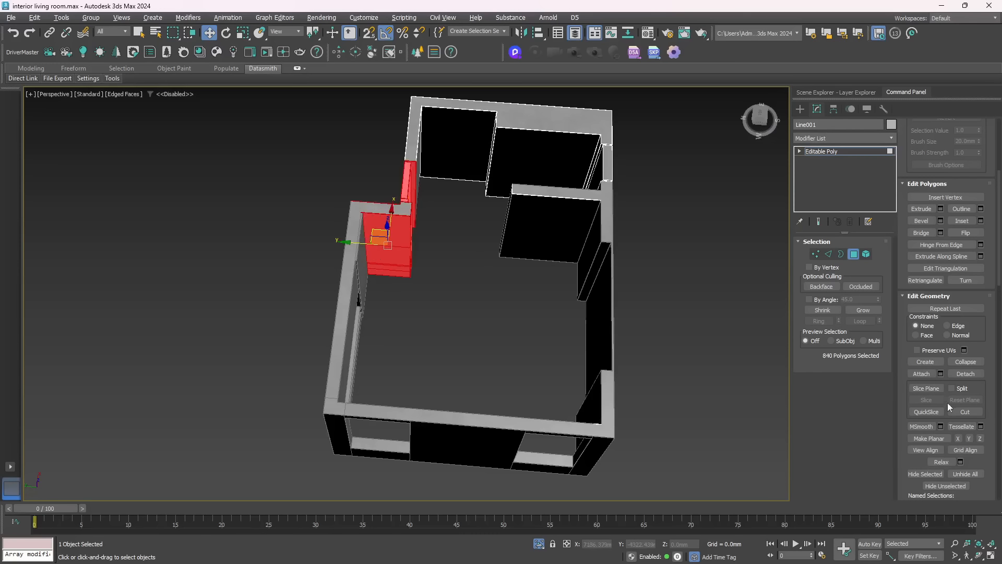
pyautogui.click(955, 375)
pyautogui.click(536, 273)
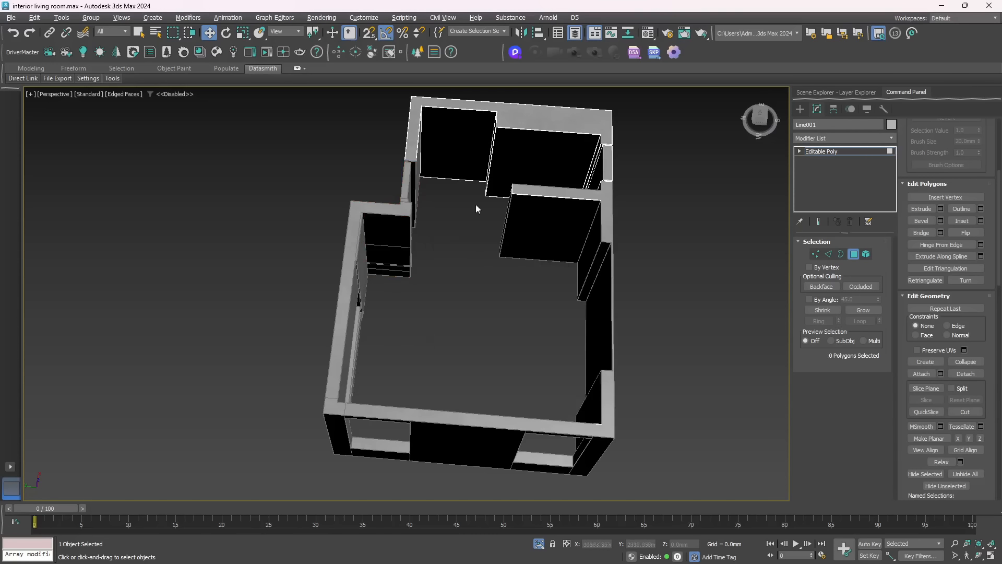
# Detach the polygons of the far corner walls with the thick recessed section as a separate object and leave polygon editing
pyautogui.keyDown('alt'); pyautogui.moveTo(468, 196); pyautogui.dragTo(424, 283, button='middle'); pyautogui.keyUp('alt')
pyautogui.moveTo(448, 185); pyautogui.dragTo(534, 348)
pyautogui.keyDown('alt'); pyautogui.moveTo(525, 330); pyautogui.dragTo(474, 324, button='middle'); pyautogui.keyUp('alt')
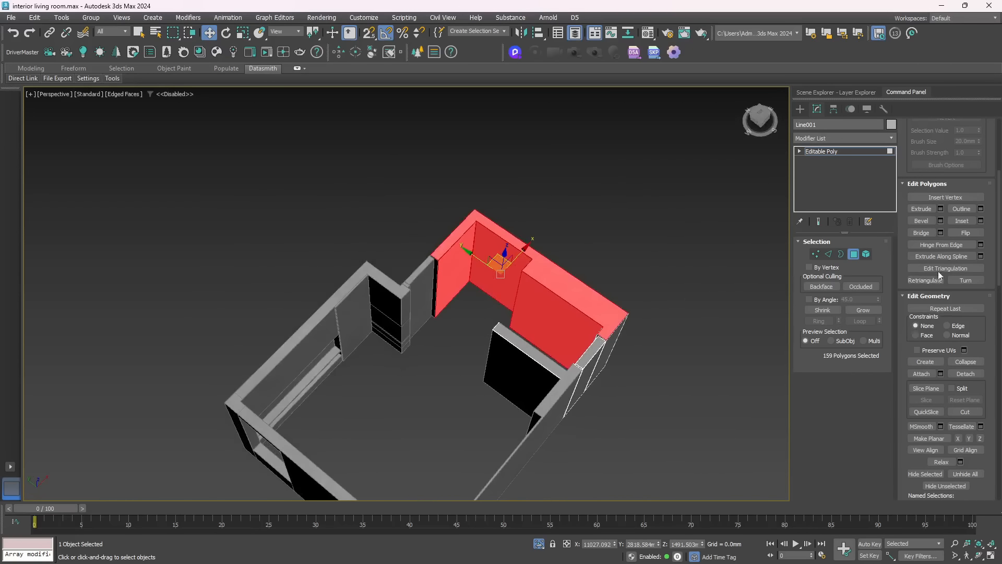
pyautogui.click(965, 374)
pyautogui.click(549, 292)
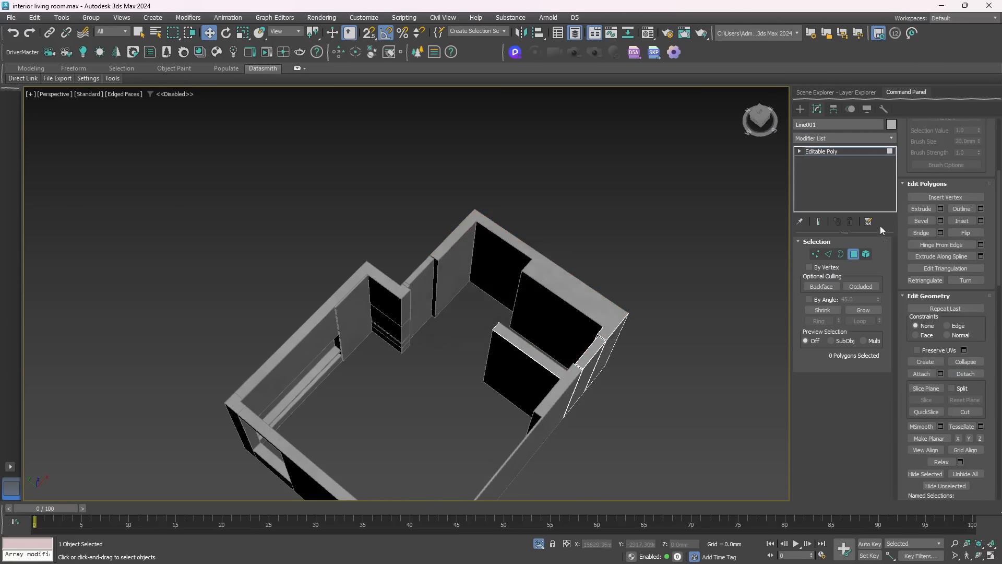
pyautogui.click(852, 254)
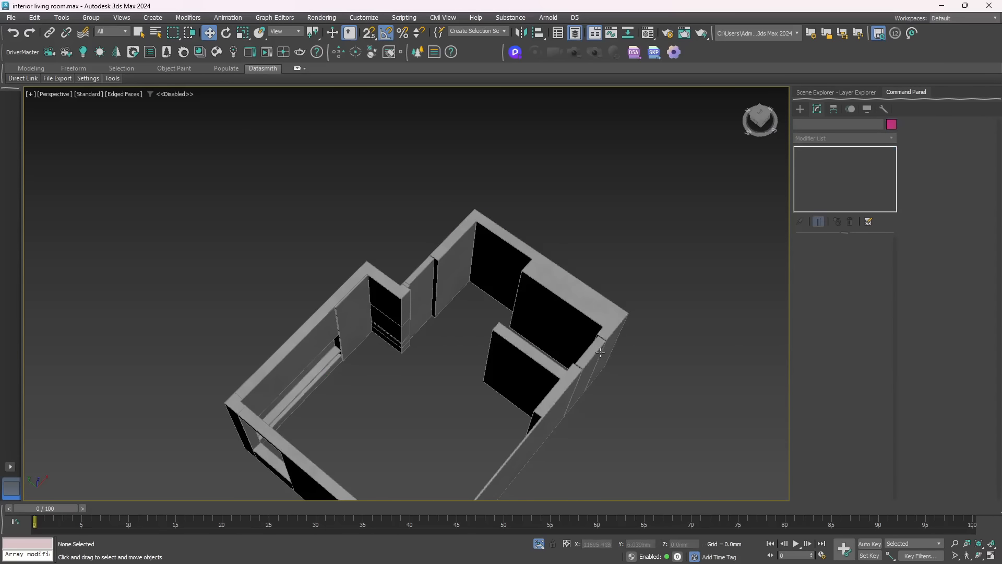
# Try moving the remaining wall piece away from the detached sections and undo the move
pyautogui.moveTo(322, 369); pyautogui.dragTo(409, 404)
pyautogui.hotkey('ctrl', 'z')
pyautogui.click(579, 365)
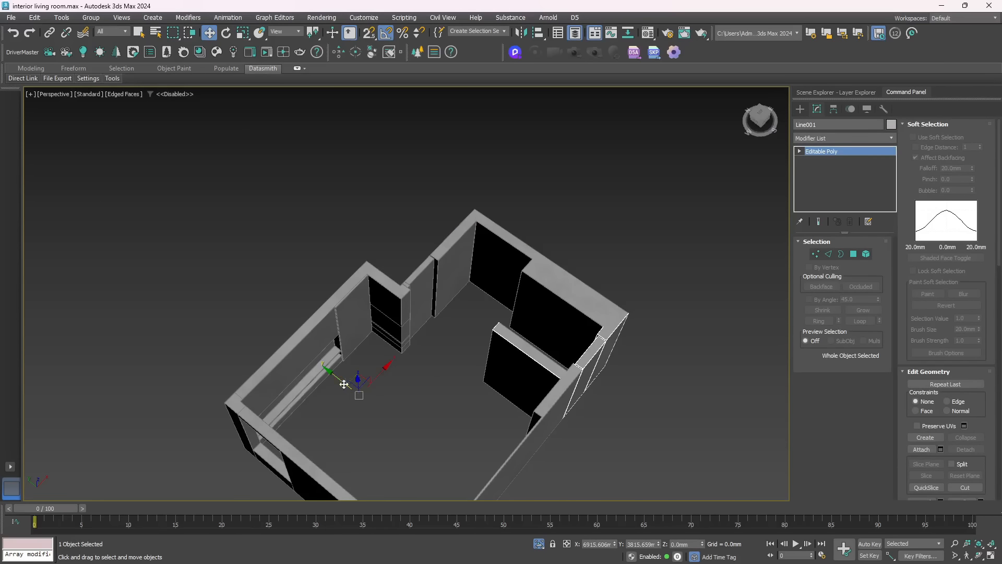
pyautogui.moveTo(327, 371); pyautogui.dragTo(497, 434)
pyautogui.hotkey('ctrl', 'z')
# Select all the wall objects together and save them as a named selection set
pyautogui.keyDown('alt'); pyautogui.moveTo(439, 391); pyautogui.dragTo(537, 342, button='middle'); pyautogui.keyUp('alt')
pyautogui.scroll(-2, 525, 328)
pyautogui.scroll(1, 525, 327)
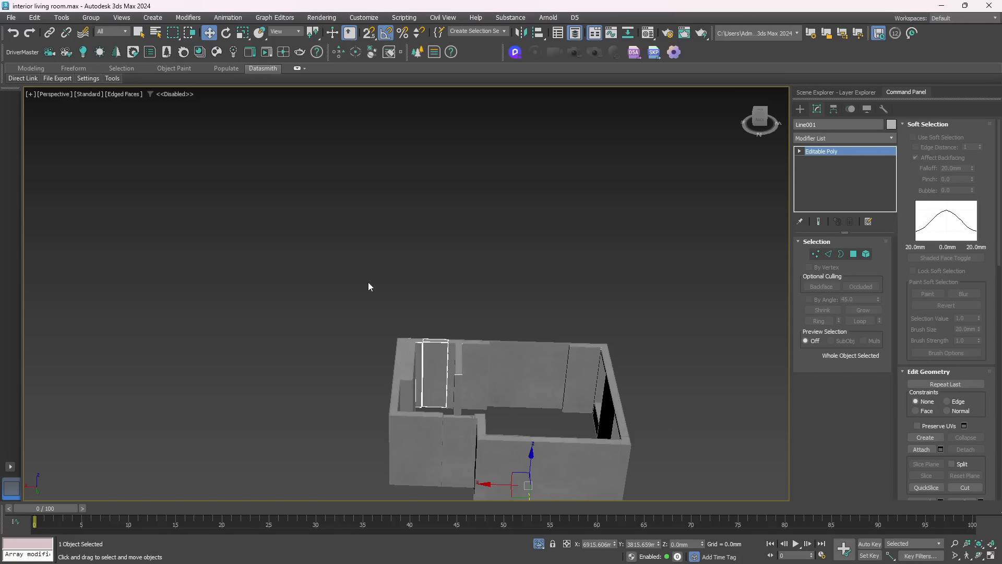
pyautogui.scroll(-2, 369, 284)
pyautogui.moveTo(351, 282); pyautogui.dragTo(555, 452)
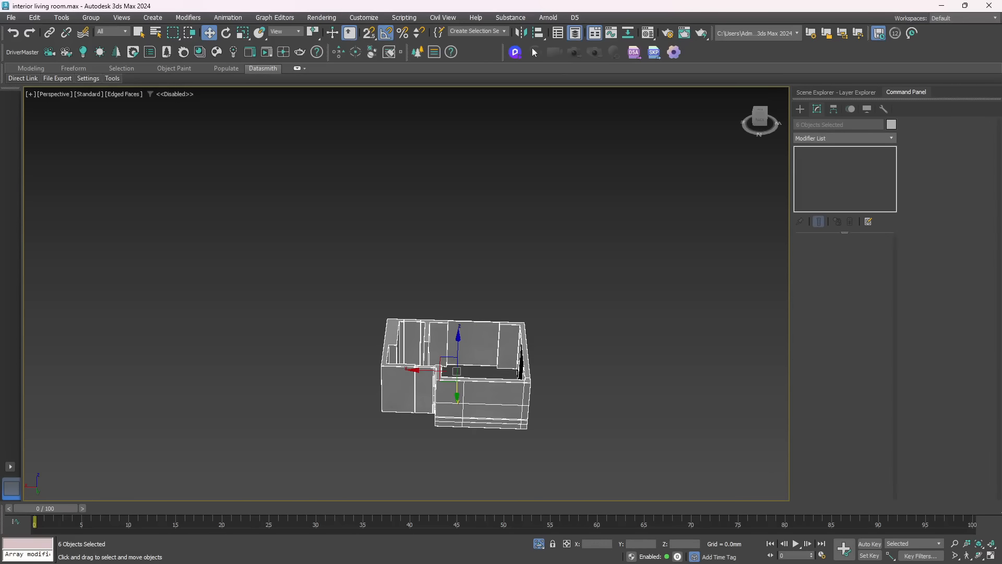
pyautogui.click(491, 30)
pyautogui.press('Return')
# Exit isolation and add the central brick panel and both brick columns to the wall selection
pyautogui.click(539, 543)
pyautogui.keyDown('alt'); pyautogui.moveTo(559, 362); pyautogui.dragTo(503, 372, button='middle'); pyautogui.keyUp('alt')
pyautogui.scroll(4, 493, 406)
pyautogui.keyDown('ctrl'); pyautogui.click(478, 371); pyautogui.keyUp('ctrl')
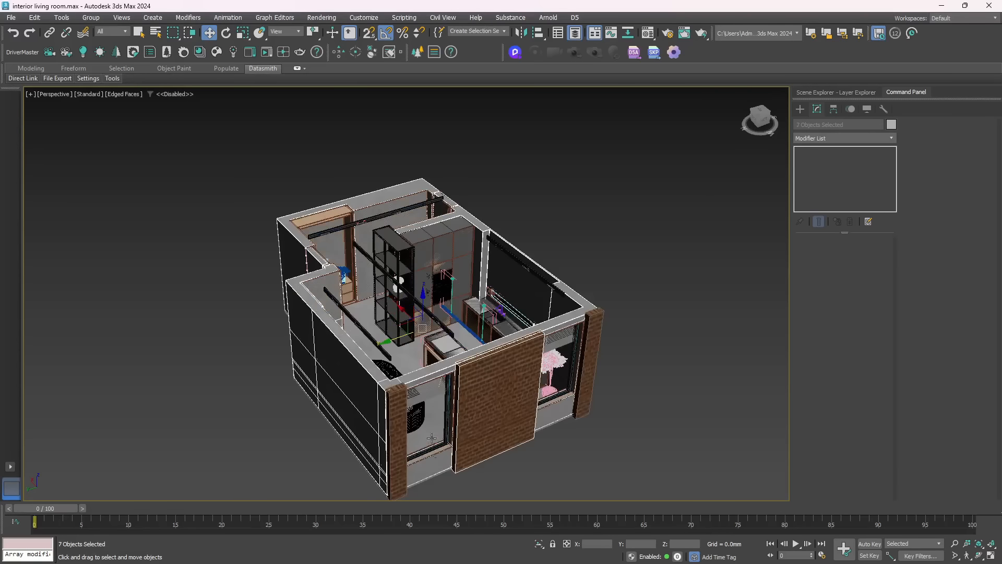
pyautogui.keyDown('ctrl'); pyautogui.click(393, 408); pyautogui.keyUp('ctrl')
pyautogui.keyDown('ctrl'); pyautogui.click(592, 345); pyautogui.keyUp('ctrl')
# Try moving the selected walls and brick pieces away from the furniture and undo the move
pyautogui.keyDown('alt'); pyautogui.moveTo(334, 321); pyautogui.dragTo(369, 332, button='middle'); pyautogui.keyUp('alt')
pyautogui.moveTo(396, 349); pyautogui.dragTo(730, 324)
pyautogui.keyDown('alt'); pyautogui.moveTo(376, 352); pyautogui.dragTo(411, 317, button='middle'); pyautogui.keyUp('alt')
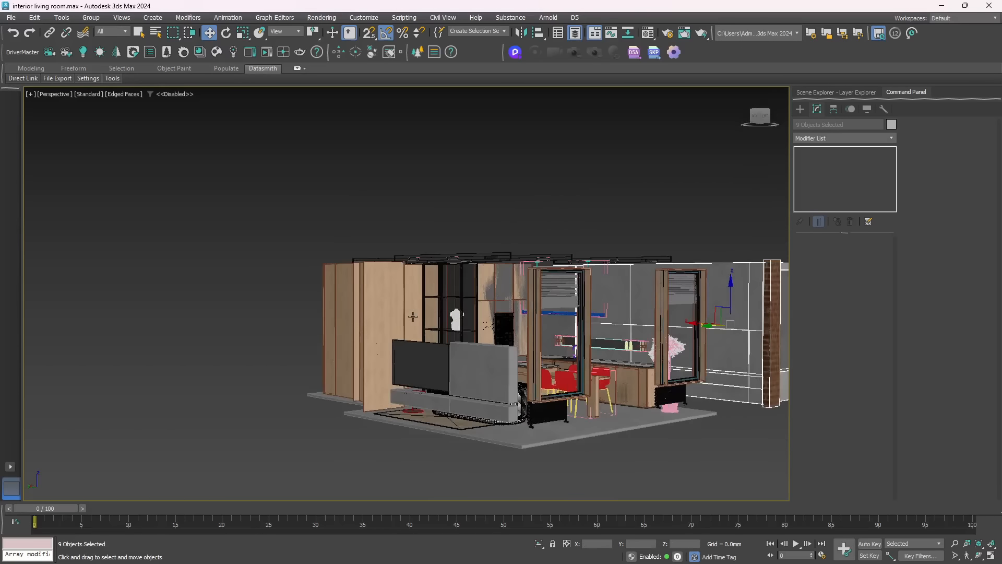
pyautogui.hotkey('ctrl', 'z')
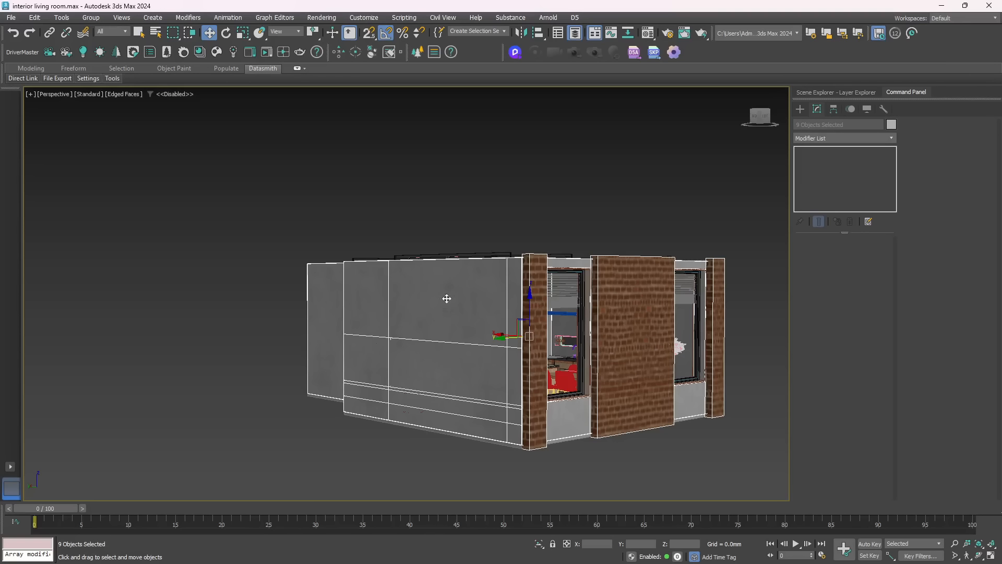
# Save the selected walls and brick pieces as the selection set wallsfinal and start a Datasmith export of the selected objects
pyautogui.click(475, 30)
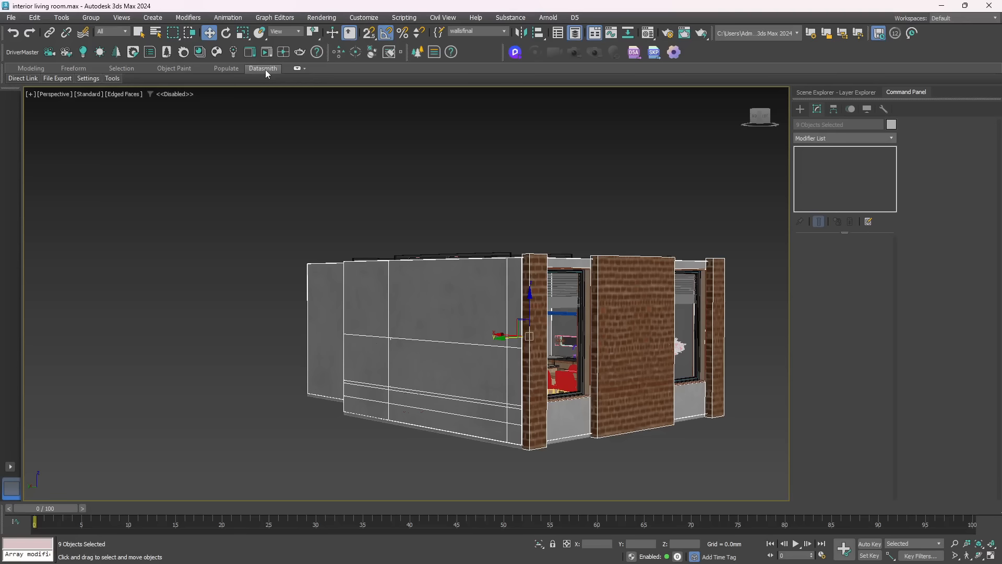
pyautogui.click(58, 79)
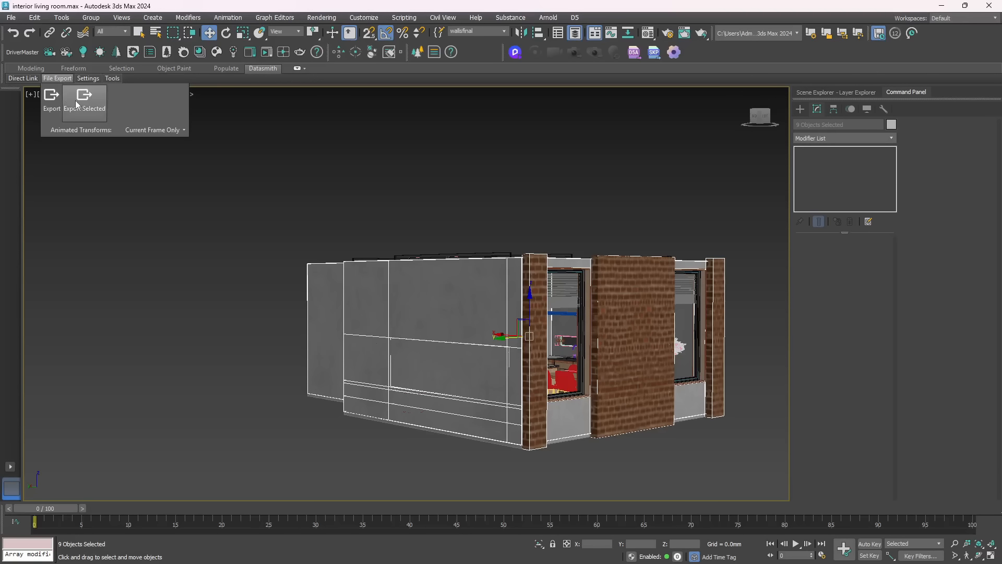
pyautogui.click(154, 131)
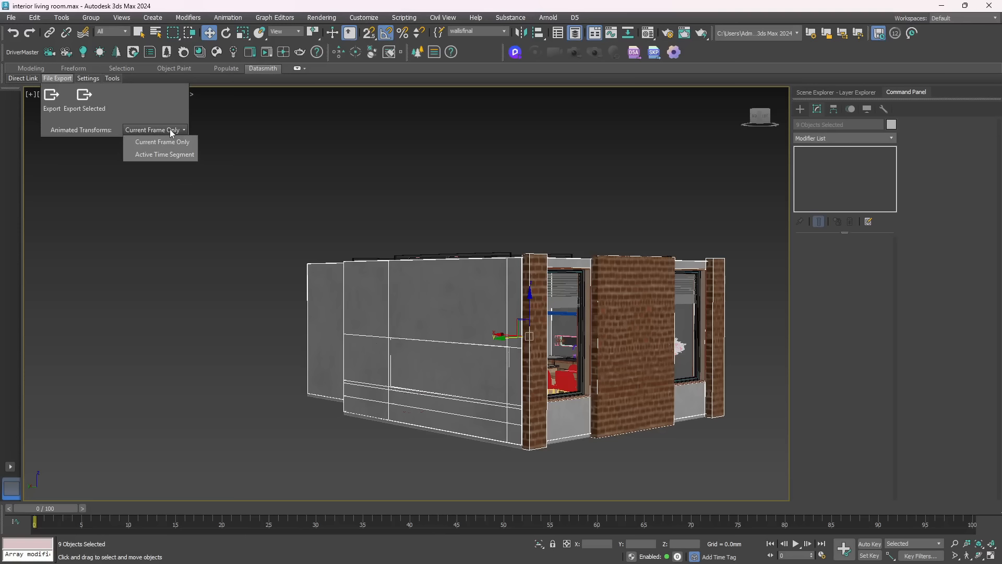
pyautogui.click(89, 107)
pyautogui.click(89, 107)
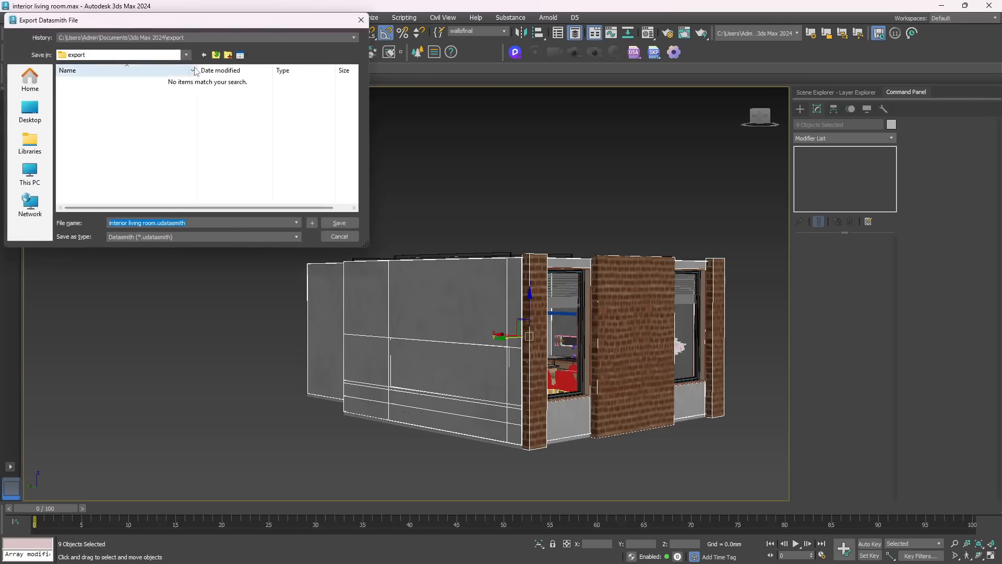
# Switch the export location to the Archviz Interior Datasmith folder and delete the old 1.udatasmith file there
pyautogui.click(211, 37)
pyautogui.click(206, 50)
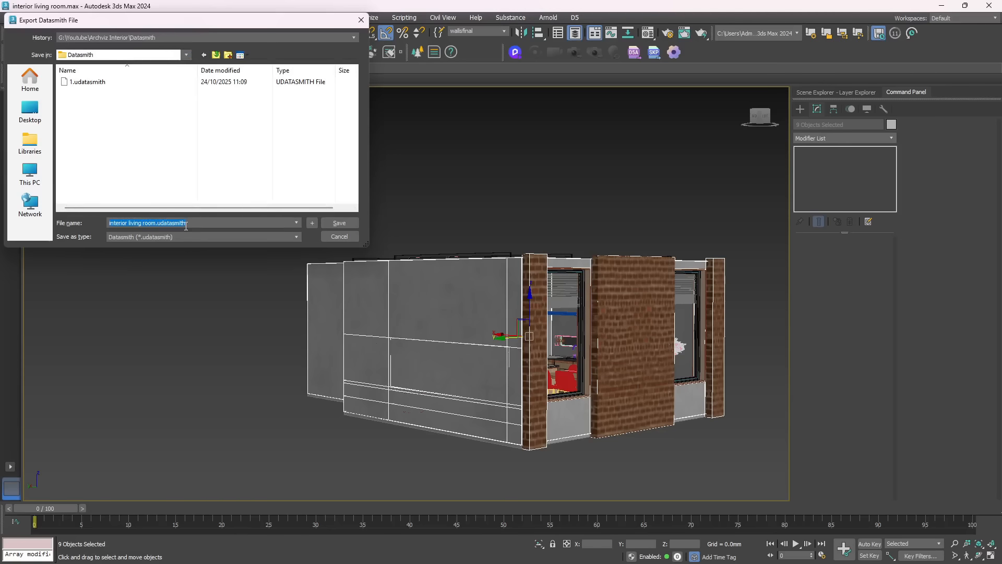
pyautogui.write('walls')
pyautogui.click(88, 82)
pyautogui.press('Delete')
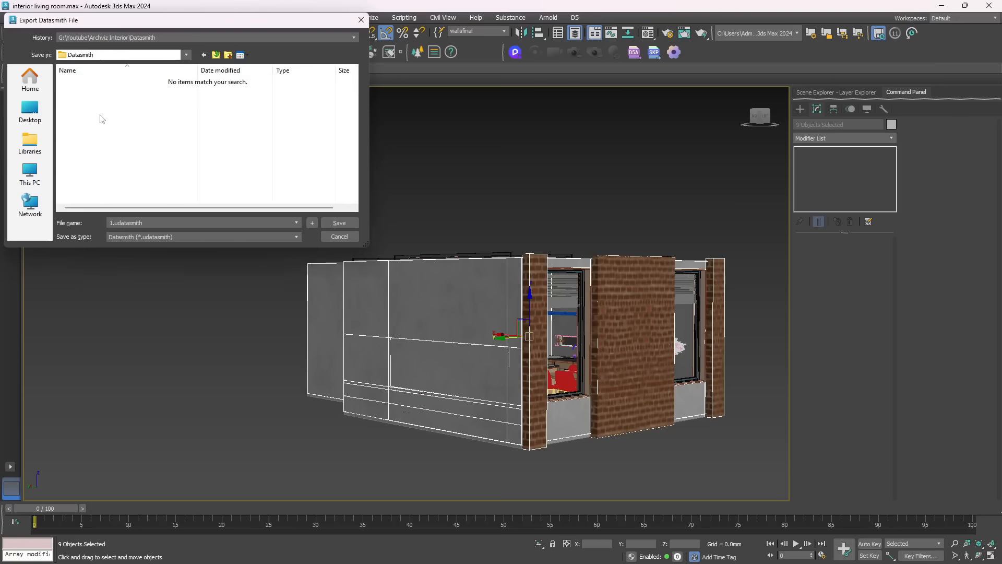
# Name the Datasmith file walls and export the selected walls and brick pieces
pyautogui.hotkey('alt', 'n')
pyautogui.write('walls')
pyautogui.press('Return')
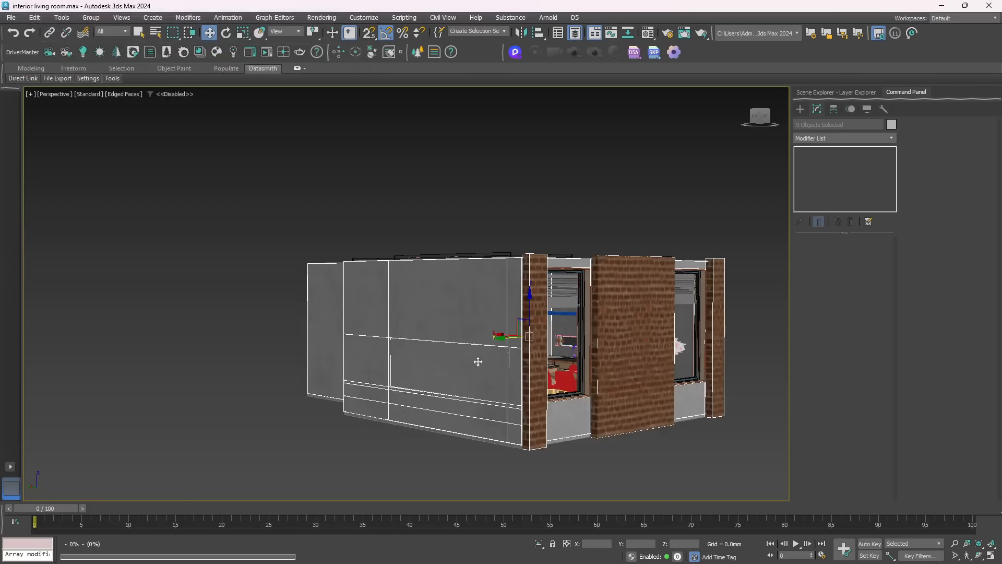
# Hide the exported walls and brick pieces in the scene
pyautogui.rightClick(499, 286)
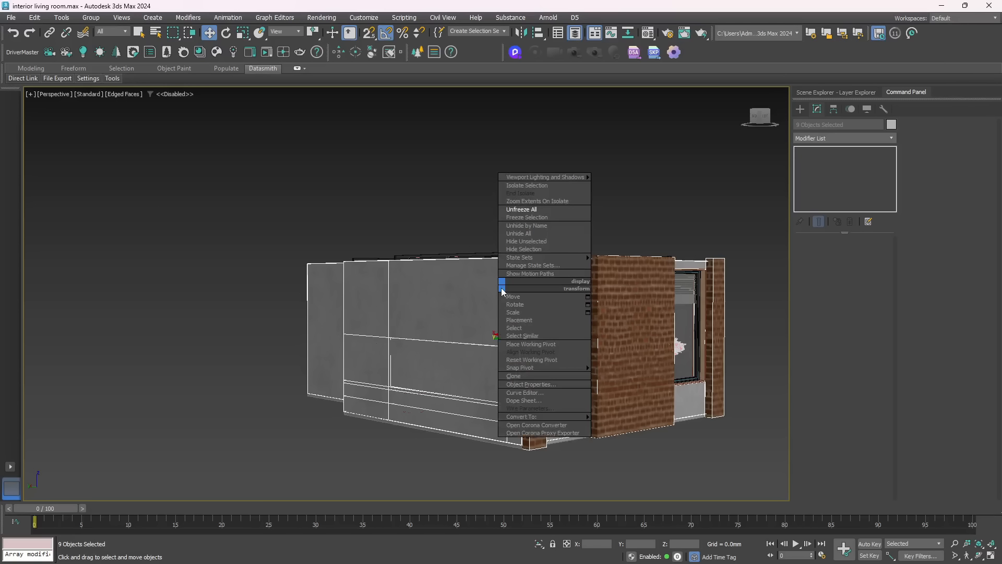
pyautogui.click(525, 250)
pyautogui.keyDown('alt'); pyautogui.moveTo(444, 334); pyautogui.dragTo(305, 303, button='middle'); pyautogui.keyUp('alt')
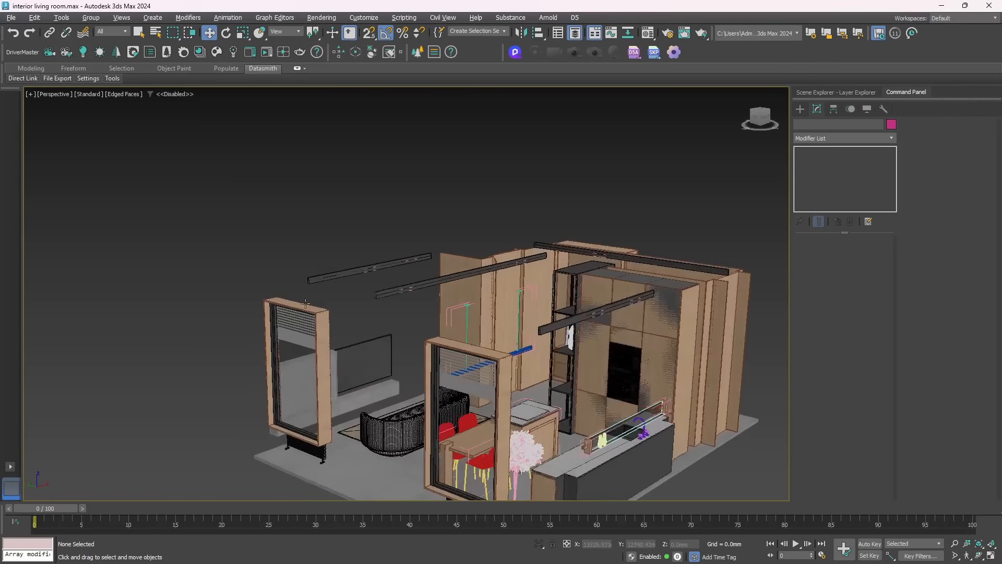
# Select the floor slab beneath the furniture
pyautogui.keyDown('alt'); pyautogui.moveTo(398, 300); pyautogui.dragTo(491, 258, button='middle'); pyautogui.keyUp('alt')
pyautogui.scroll(5, 574, 283)
pyautogui.scroll(-8, 569, 286)
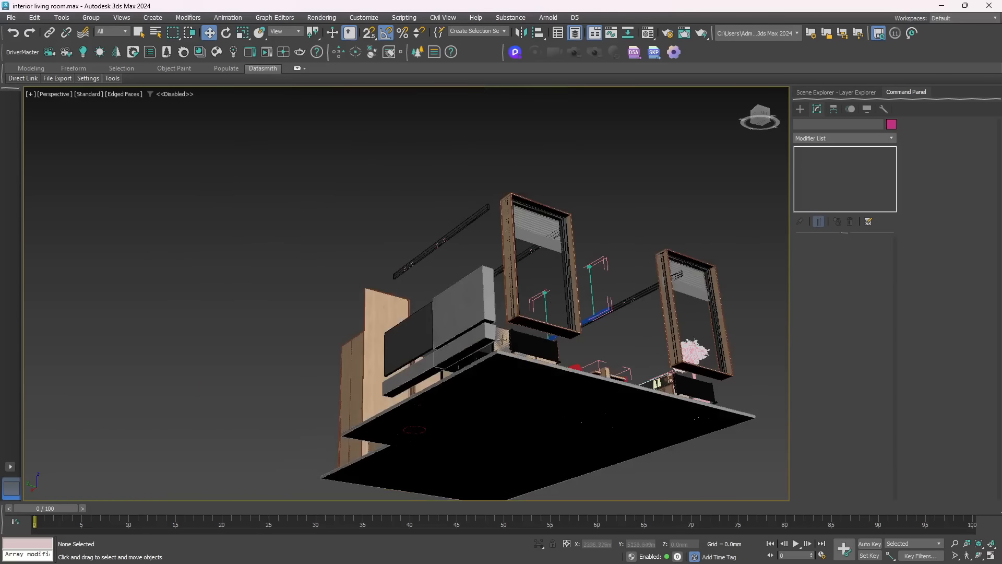
pyautogui.click(502, 385)
pyautogui.keyDown('alt'); pyautogui.moveTo(517, 347); pyautogui.dragTo(278, 269, button='middle'); pyautogui.keyUp('alt')
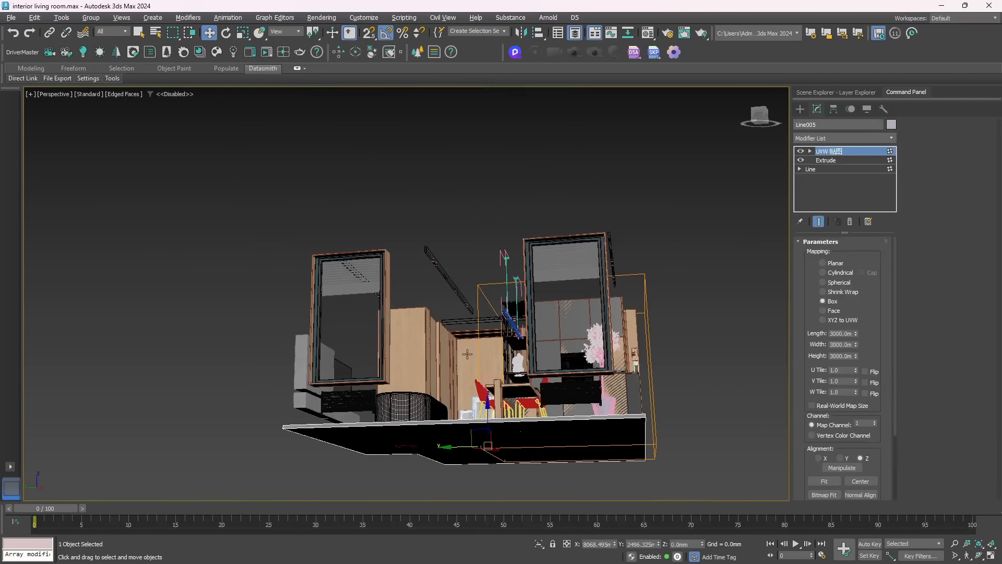
# Unhide all objects in the scene
pyautogui.rightClick(277, 269)
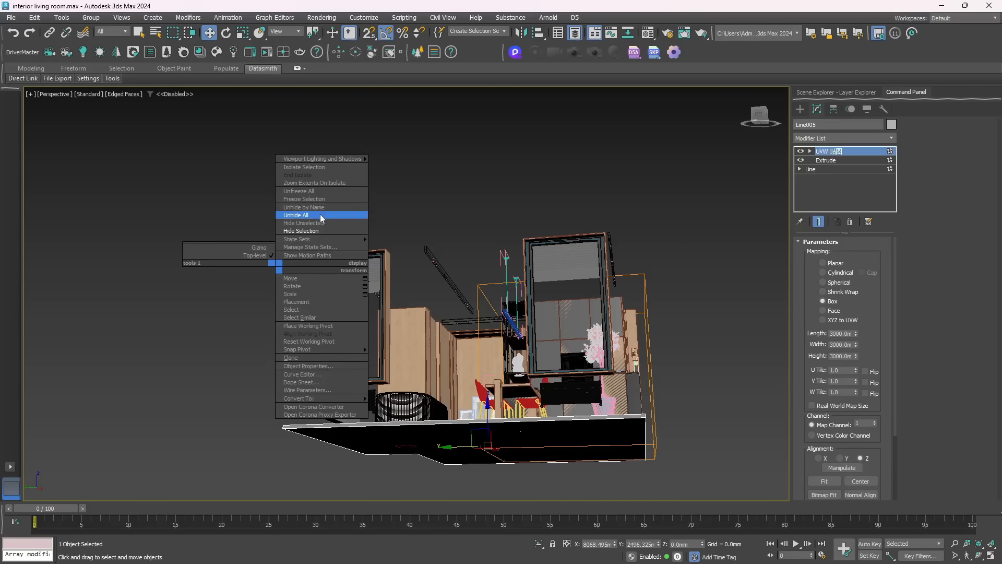
pyautogui.click(303, 215)
pyautogui.keyDown('alt'); pyautogui.moveTo(346, 257); pyautogui.dragTo(444, 266, button='middle'); pyautogui.keyUp('alt')
pyautogui.click(424, 277)
# Select the walls with the wallsfinal selection set and hide them
pyautogui.click(493, 31)
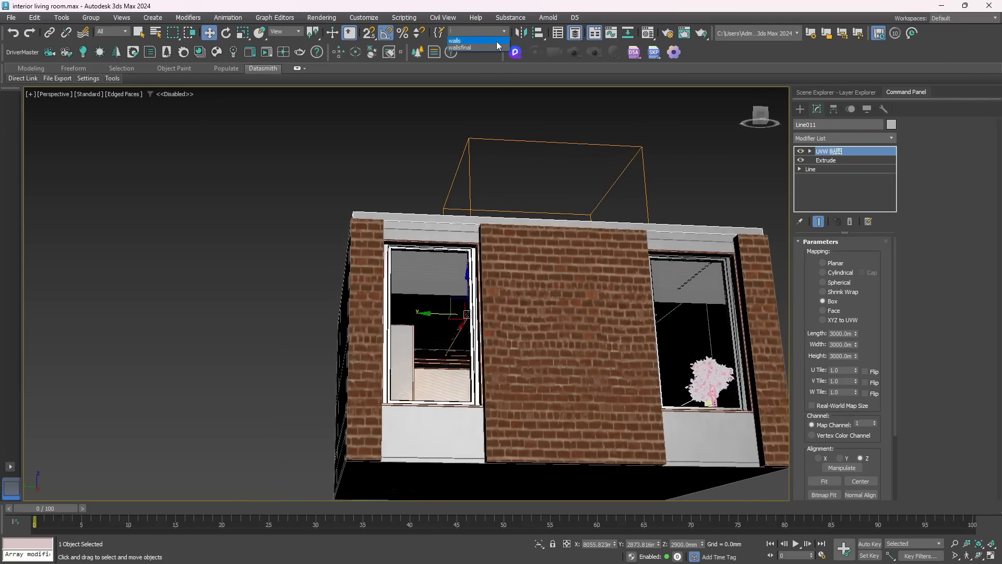
pyautogui.click(492, 47)
pyautogui.keyDown('alt'); pyautogui.moveTo(393, 167); pyautogui.dragTo(373, 200, button='middle'); pyautogui.keyUp('alt')
pyautogui.rightClick(518, 288)
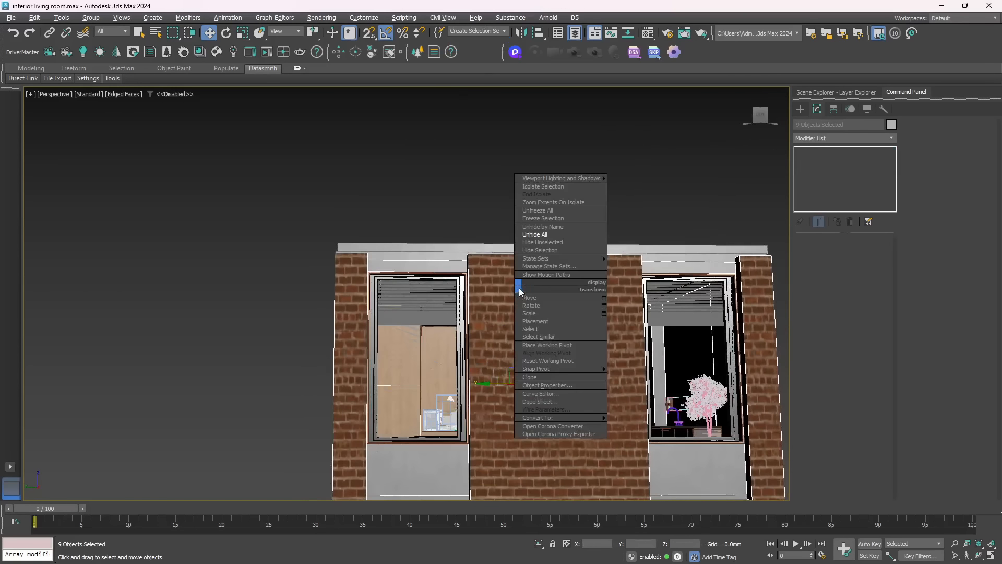
pyautogui.click(543, 252)
# Select the ceiling slabs and the floor slab together
pyautogui.keyDown('alt'); pyautogui.moveTo(543, 252); pyautogui.dragTo(441, 356, button='middle'); pyautogui.keyUp('alt')
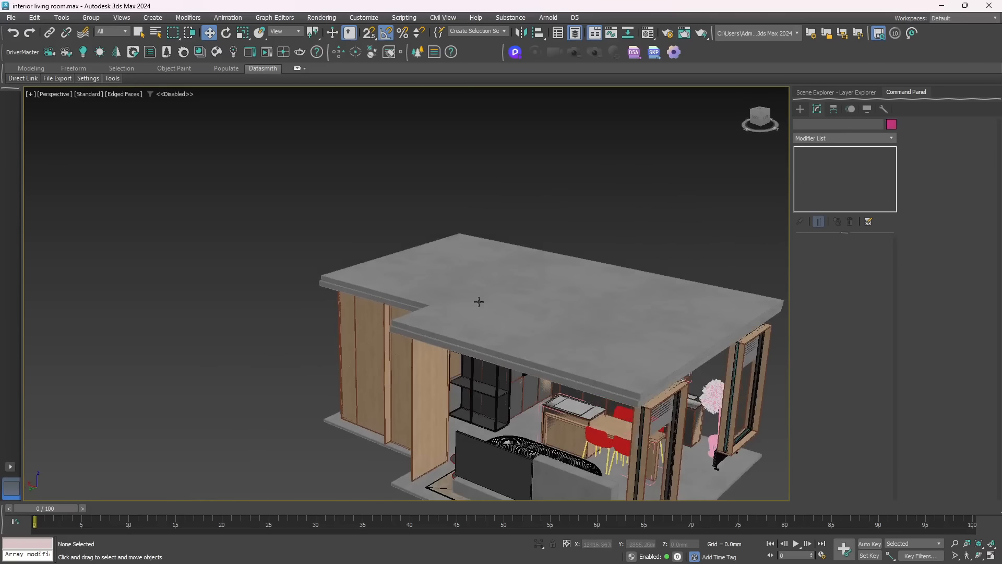
pyautogui.click(478, 301)
pyautogui.keyDown('ctrl'); pyautogui.click(457, 350); pyautogui.keyUp('ctrl')
pyautogui.keyDown('alt'); pyautogui.moveTo(380, 387); pyautogui.dragTo(354, 317, button='middle'); pyautogui.keyUp('alt')
pyautogui.keyDown('ctrl'); pyautogui.click(576, 322); pyautogui.keyUp('ctrl')
pyautogui.keyDown('alt'); pyautogui.moveTo(476, 301); pyautogui.dragTo(411, 351, button='middle'); pyautogui.keyUp('alt')
pyautogui.scroll(-3, 409, 325)
pyautogui.moveTo(437, 328); pyautogui.dragTo(628, 296)
pyautogui.hotkey('ctrl', 'z')
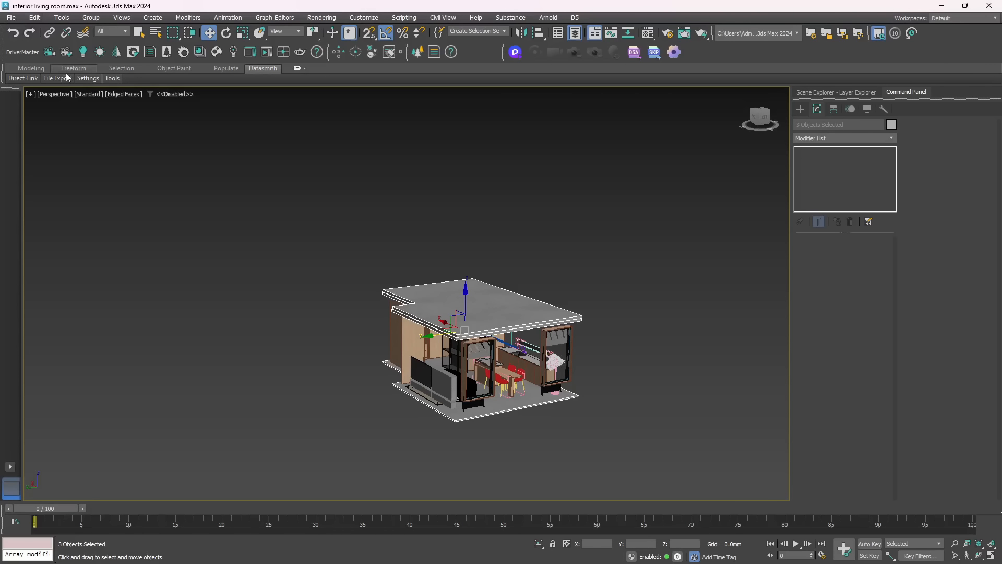
# Export the selected slabs as celing_floor to the Archviz Interior Datasmith folder, and hide them in the scene
pyautogui.moveTo(68, 80)
pyautogui.click(79, 106)
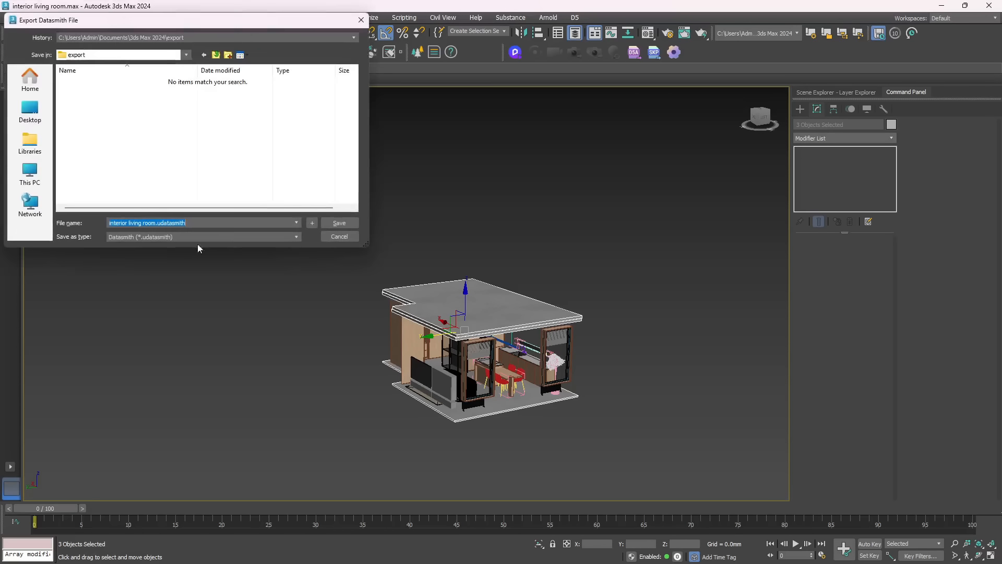
pyautogui.click(190, 37)
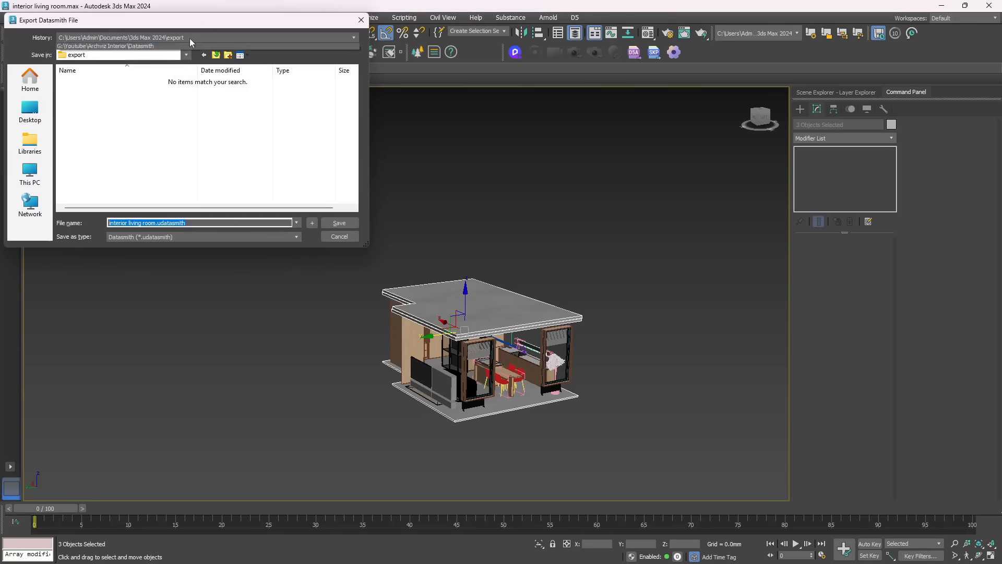
pyautogui.click(189, 54)
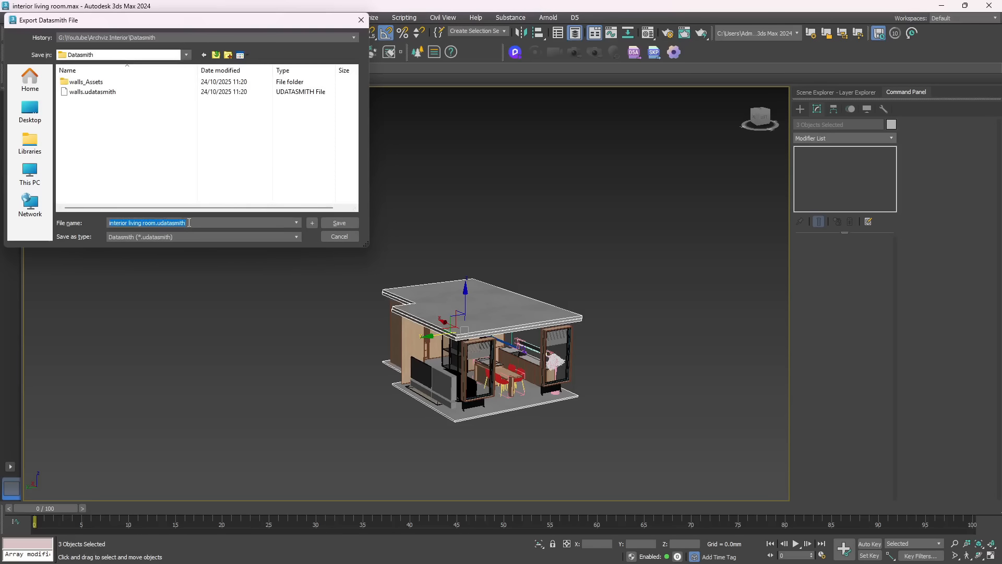
pyautogui.write('cel')
pyautogui.write('ing_floor')
pyautogui.press('Return')
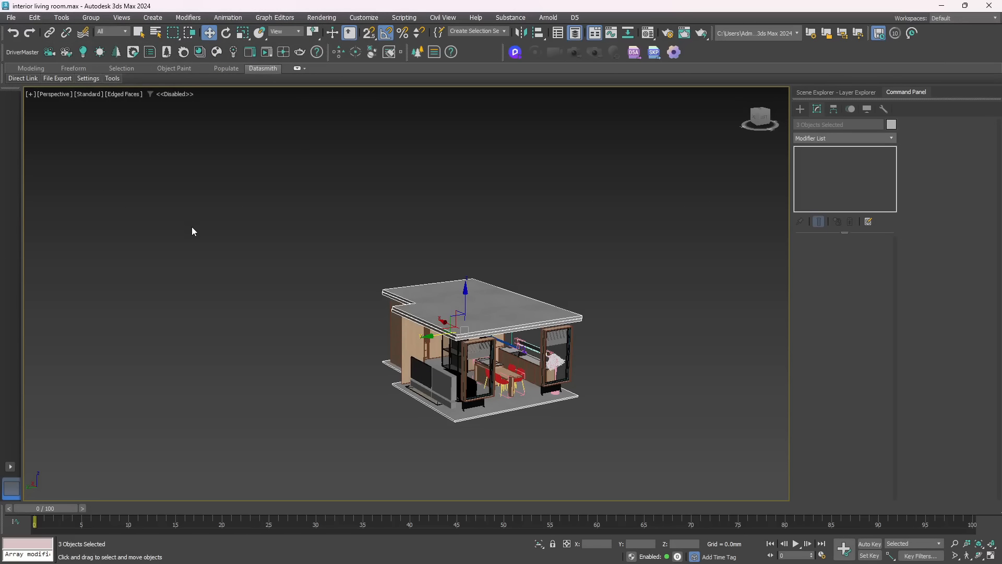
pyautogui.rightClick(464, 291)
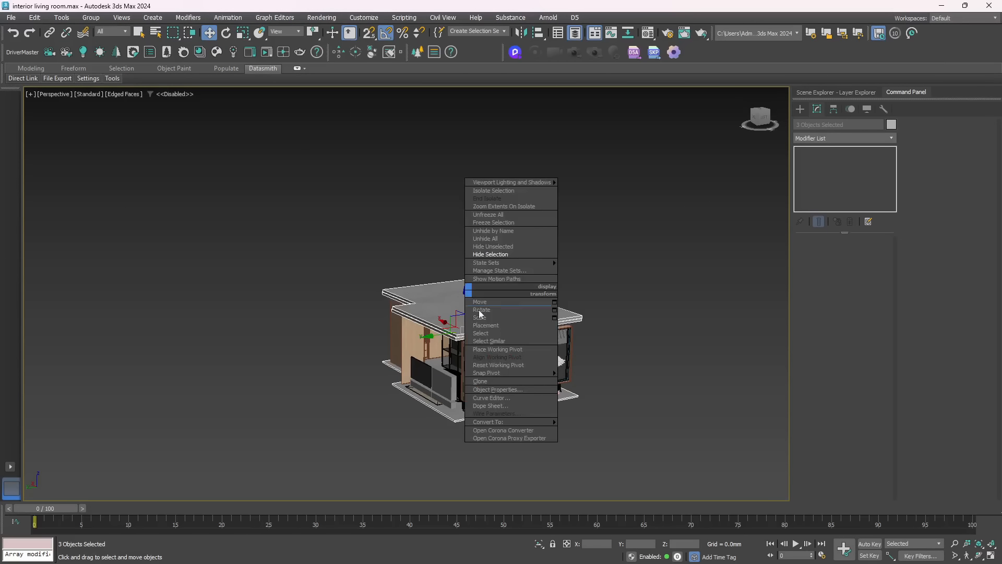
pyautogui.click(501, 255)
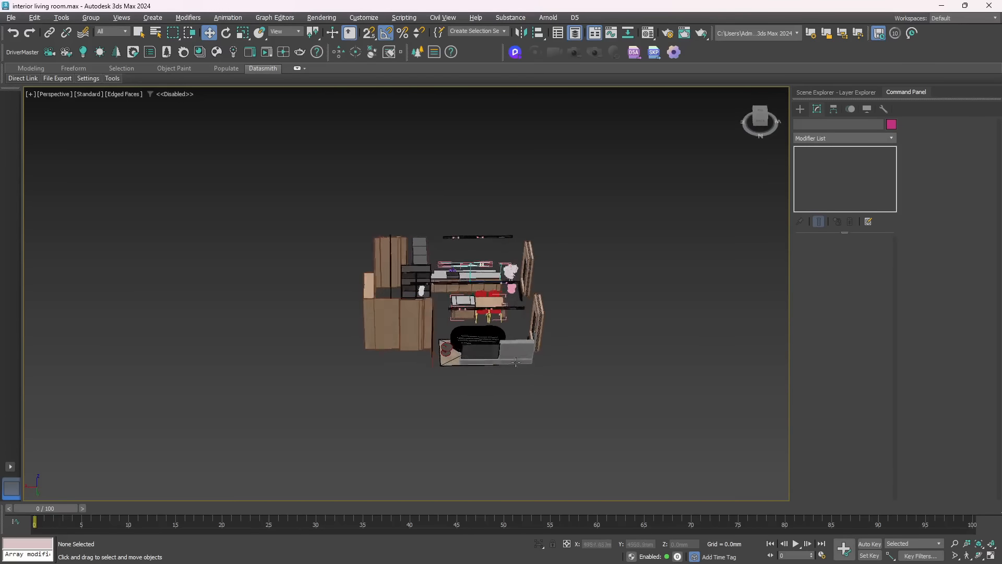
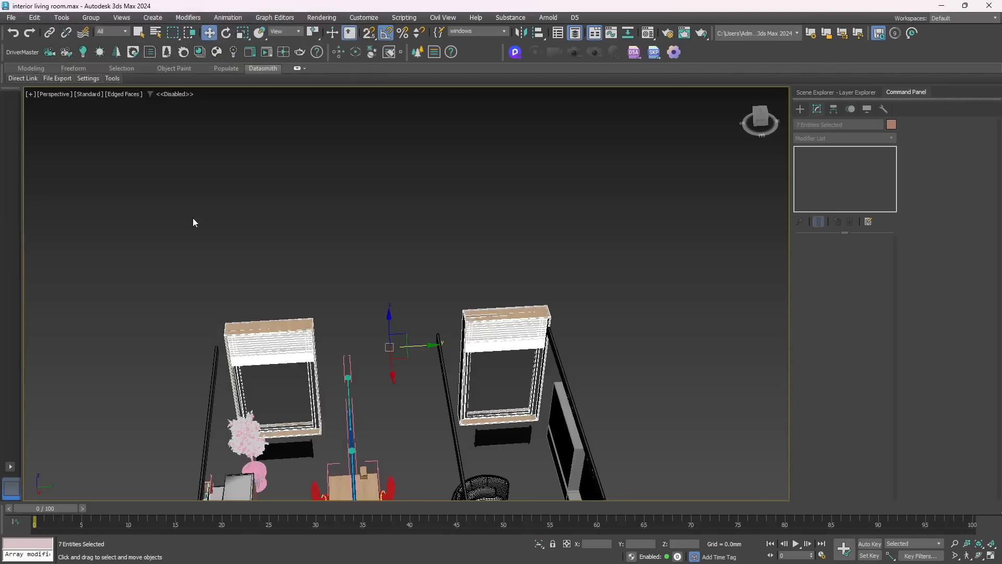
# Hide the selected windows in the scene
pyautogui.rightClick(266, 343)
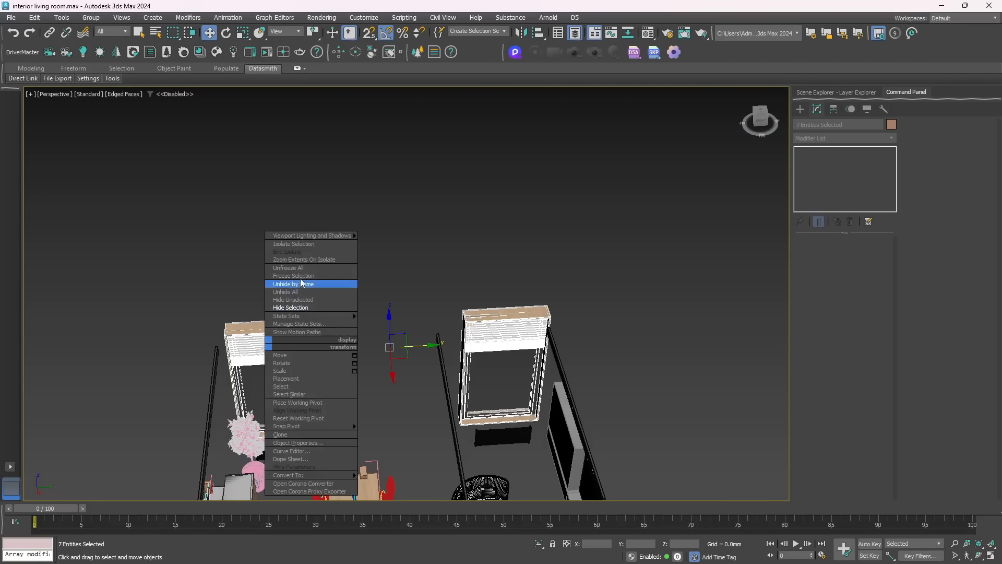
pyautogui.click(293, 307)
pyautogui.scroll(-5, 285, 264)
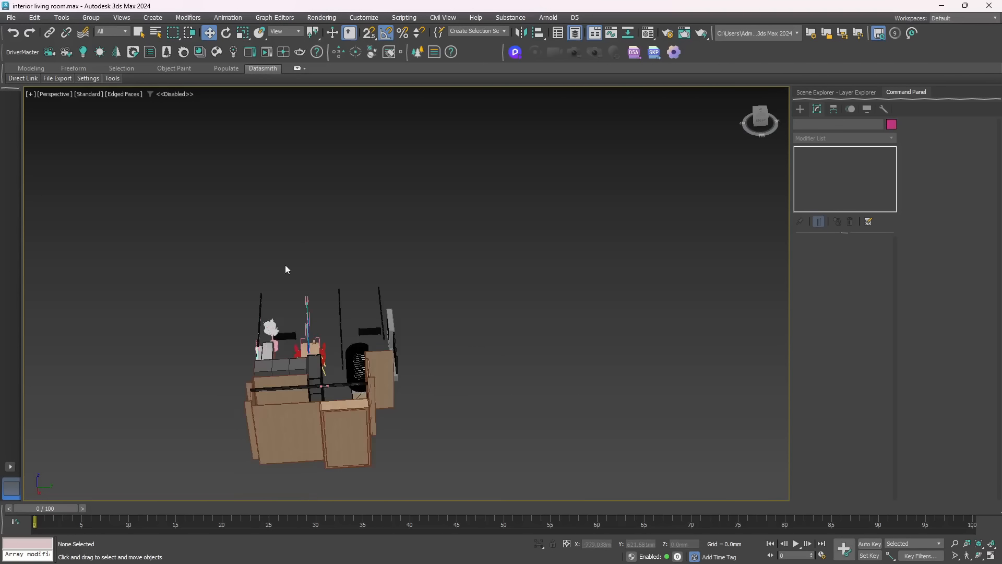
# Select all the remaining furniture, kitchen units and decor, and inspect the selected objects with and without edged faces
pyautogui.keyDown('alt'); pyautogui.moveTo(238, 296); pyautogui.dragTo(418, 294, button='middle'); pyautogui.keyUp('alt')
pyautogui.scroll(5, 473, 297)
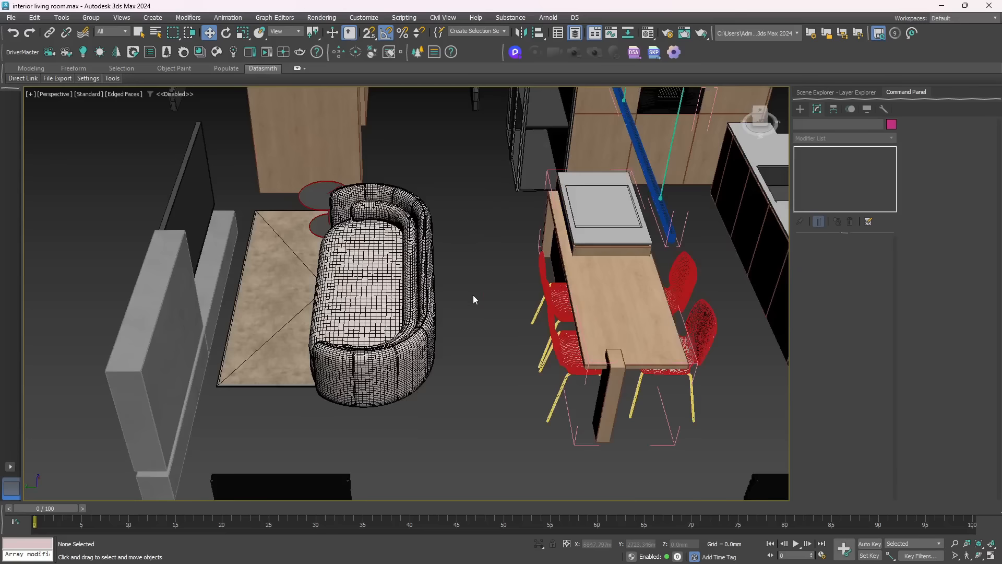
pyautogui.scroll(-4, 449, 299)
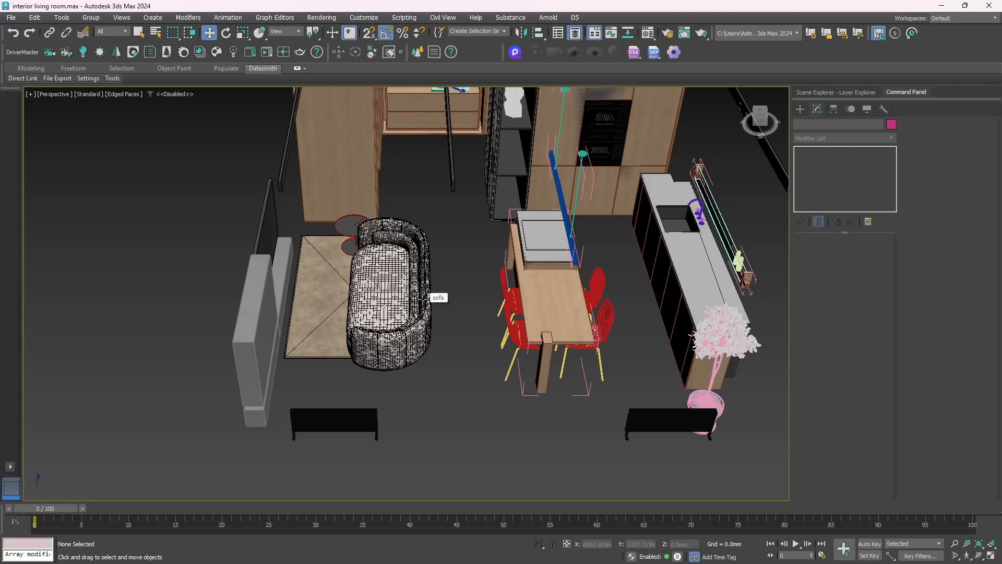
pyautogui.scroll(-5, 424, 298)
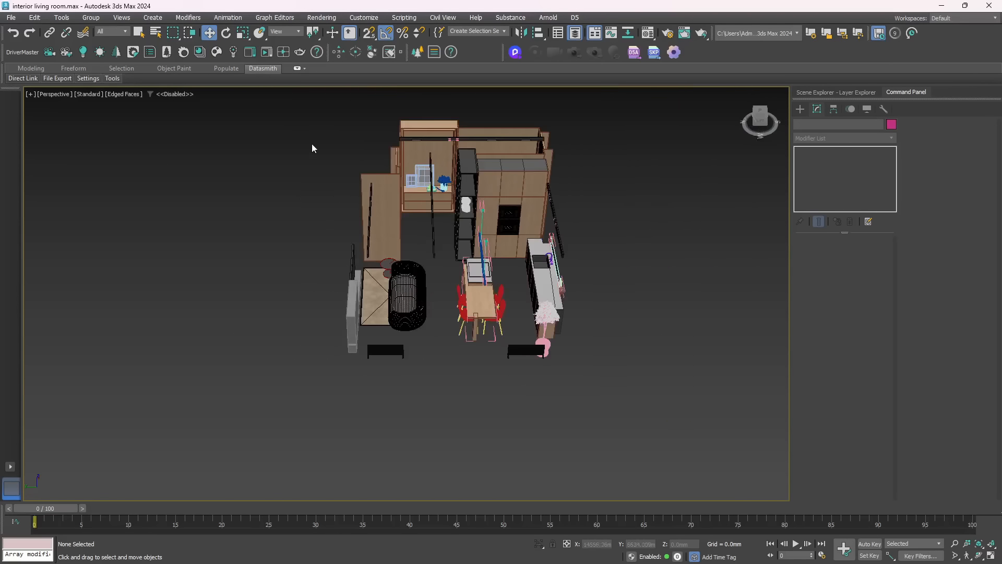
pyautogui.moveTo(298, 111); pyautogui.dragTo(616, 379)
pyautogui.press('F4')
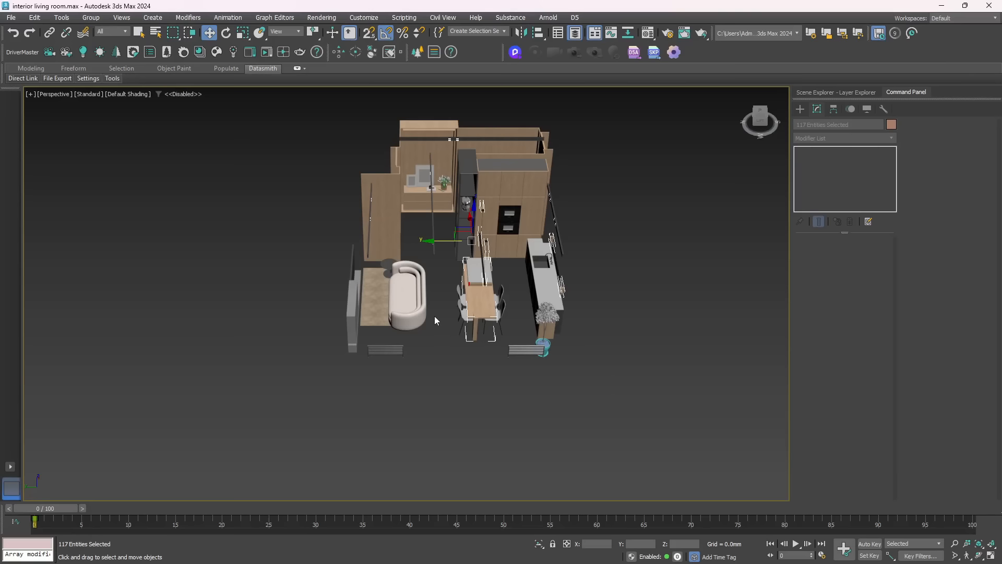
pyautogui.press('F4')
pyautogui.keyDown('alt'); pyautogui.moveTo(432, 315); pyautogui.dragTo(424, 334, button='middle'); pyautogui.keyUp('alt')
pyautogui.keyDown('alt'); pyautogui.moveTo(490, 223); pyautogui.dragTo(529, 224, button='middle'); pyautogui.keyUp('alt')
pyautogui.scroll(10, 384, 180)
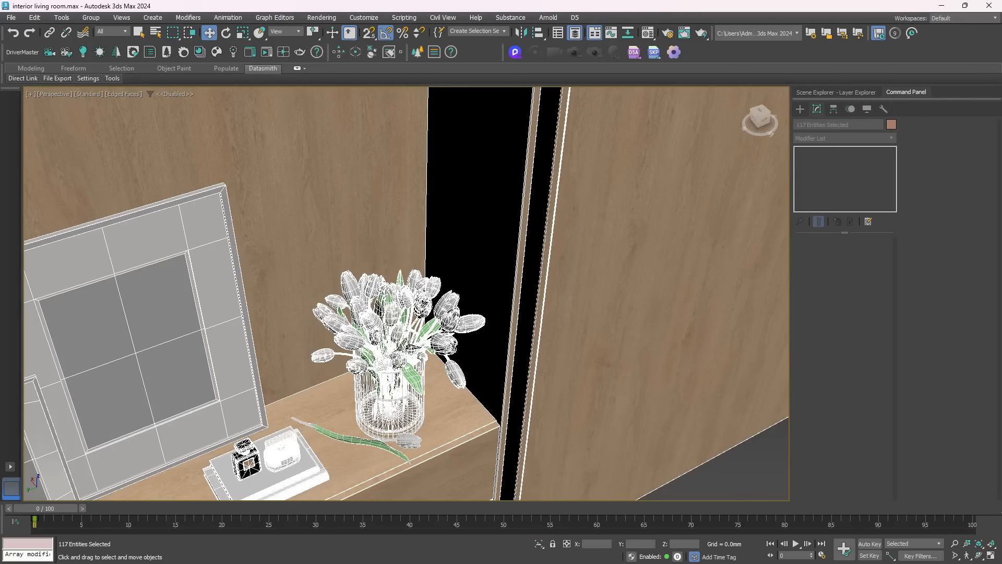
pyautogui.scroll(-15, 415, 342)
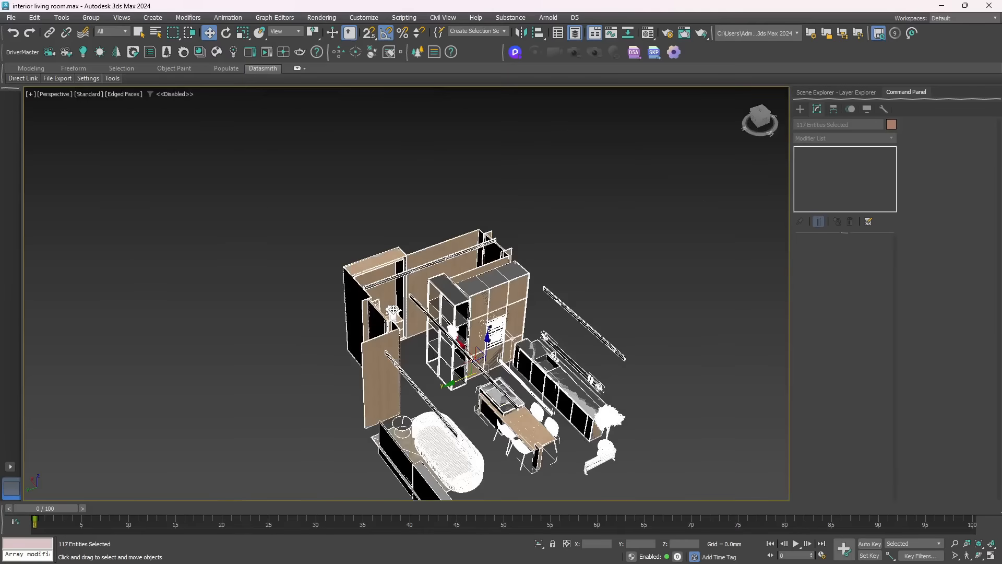
pyautogui.keyDown('alt'); pyautogui.moveTo(415, 341); pyautogui.dragTo(358, 313, button='middle'); pyautogui.keyUp('alt')
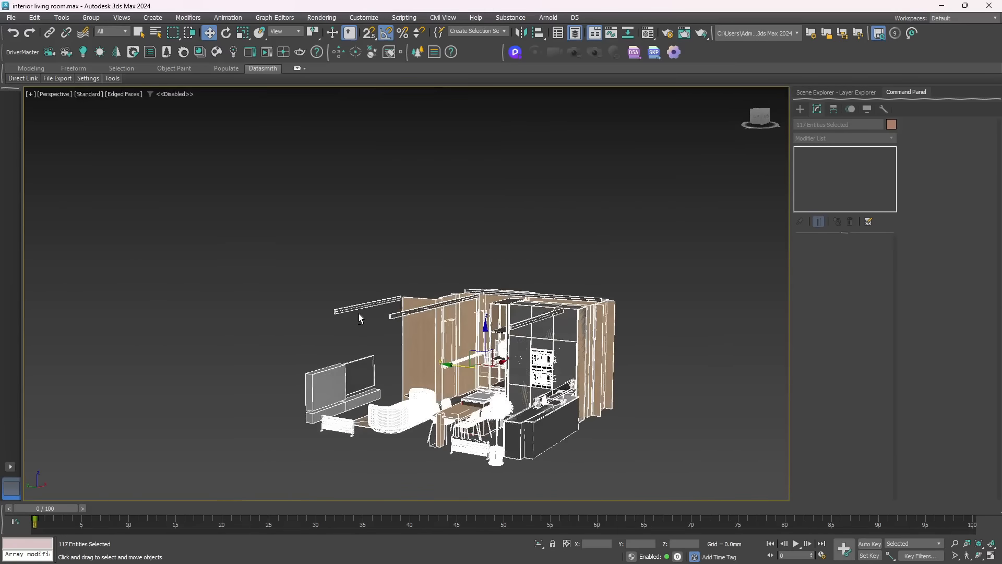
# Select all the remaining furniture and decor together and save them as a selection set named furniture
pyautogui.click(503, 408)
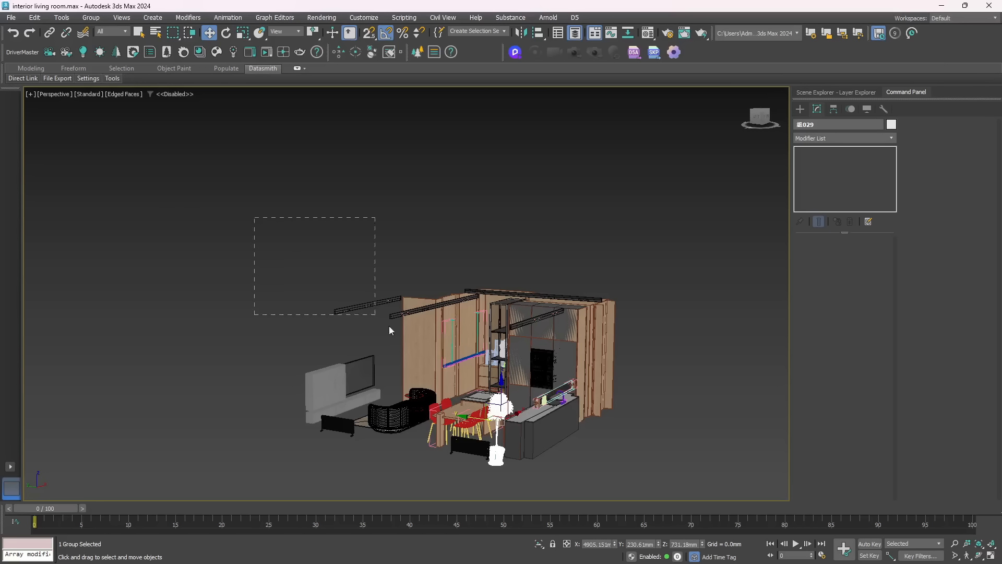
pyautogui.moveTo(617, 472); pyautogui.dragTo(627, 477)
pyautogui.scroll(6, 403, 336)
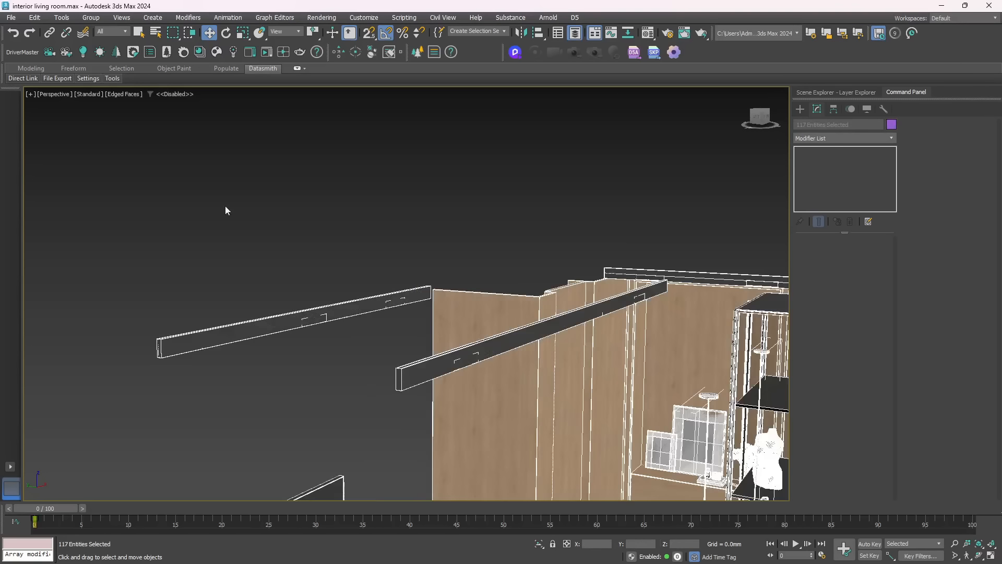
pyautogui.click(465, 33)
pyautogui.write('furniture')
# Export the selected objects as a Datasmith file named furniture to the Archviz Interior Datasmith folder
pyautogui.moveTo(58, 82)
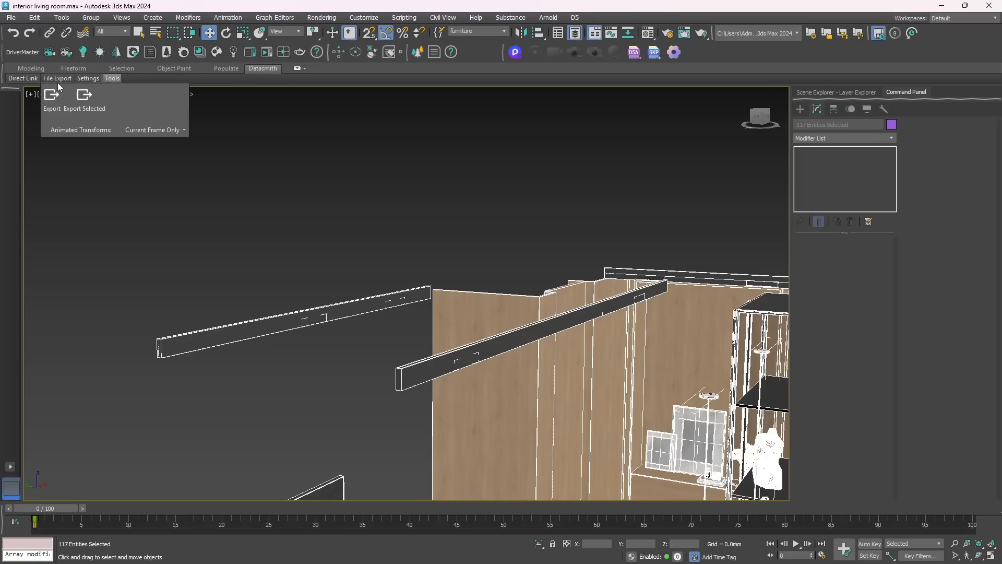
pyautogui.click(85, 97)
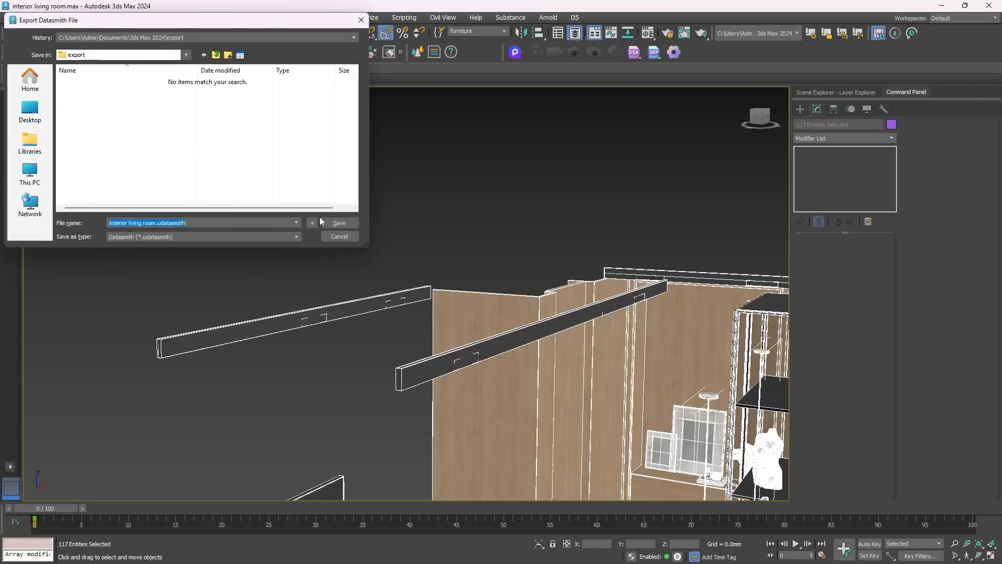
pyautogui.click(137, 55)
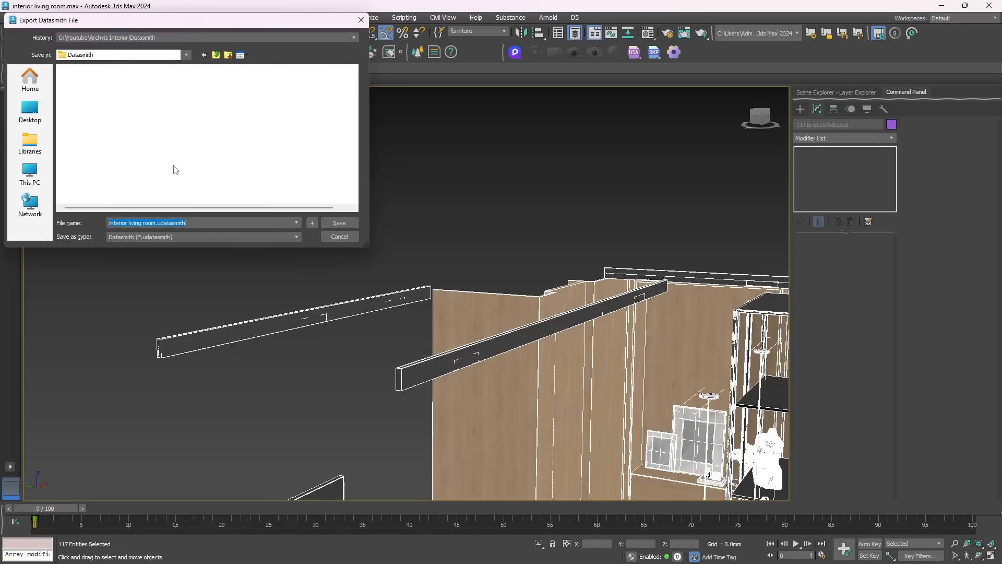
pyautogui.write('ful')
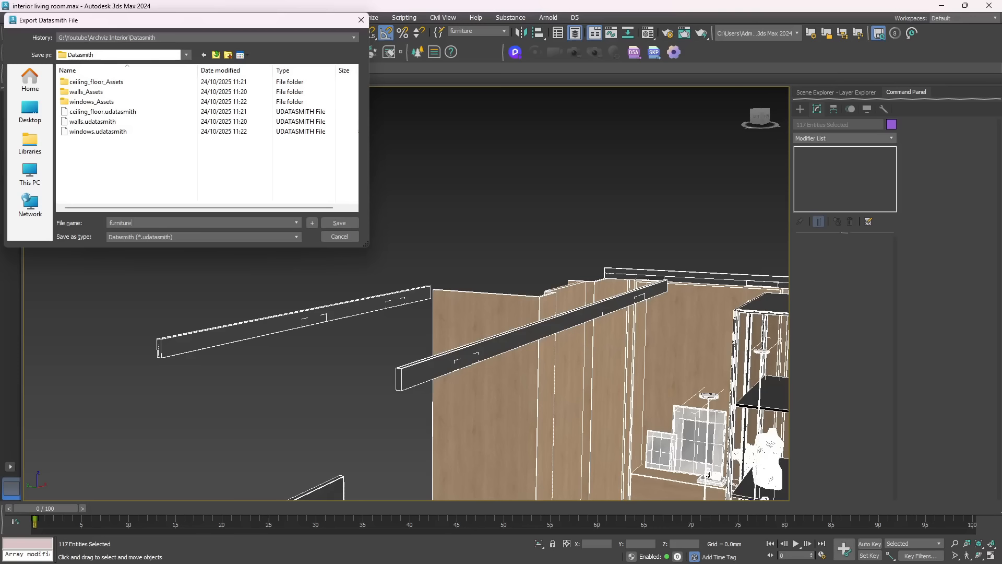
pyautogui.press('Return')
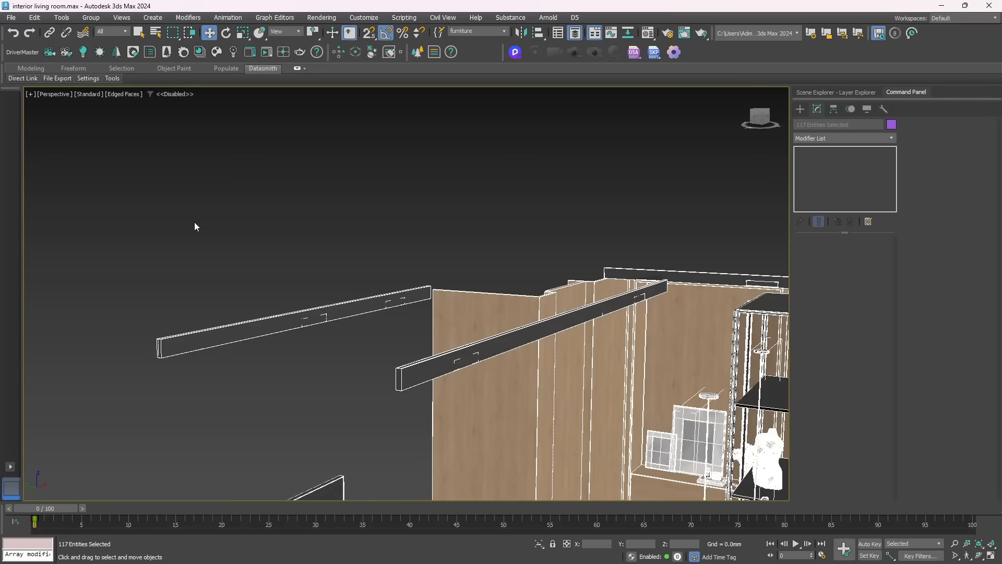
# Turn off edged faces and examine the picture frames, books and tulip vase on the wooden niche shelf
pyautogui.keyDown('alt'); pyautogui.moveTo(298, 278); pyautogui.dragTo(315, 293, button='middle'); pyautogui.keyUp('alt')
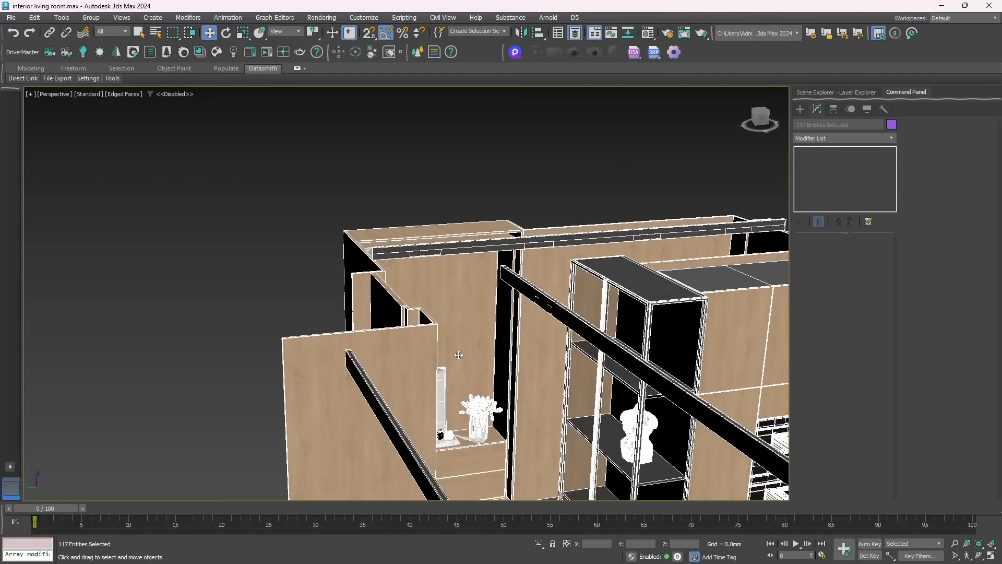
pyautogui.moveTo(458, 355); pyautogui.dragTo(369, 279, button='middle')
pyautogui.scroll(10, 364, 375)
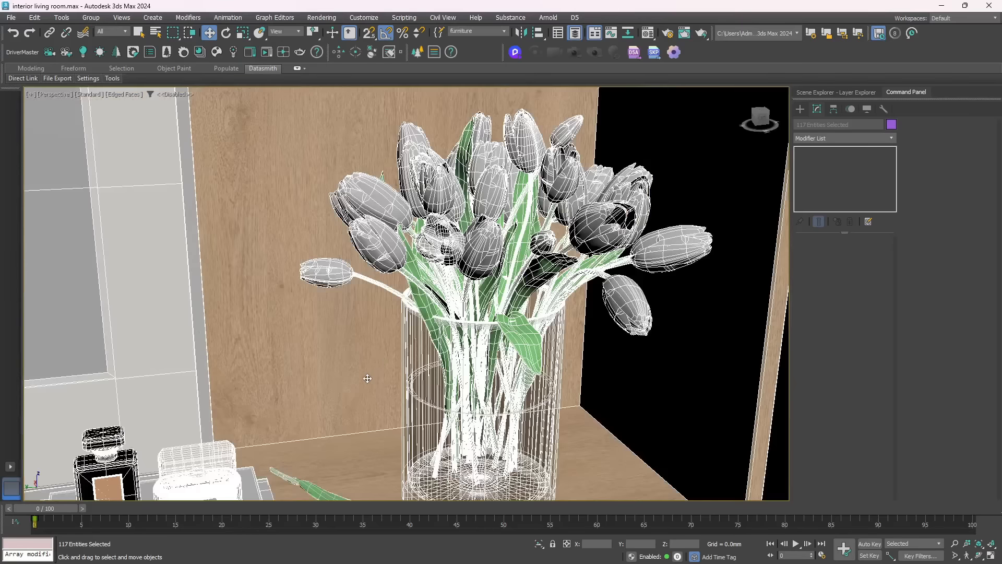
pyautogui.press('F4')
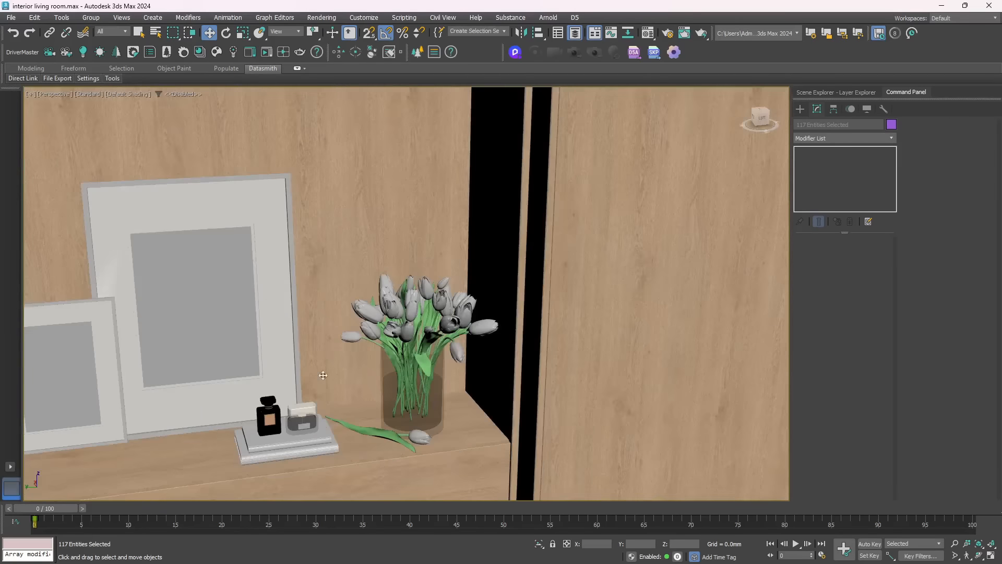
pyautogui.moveTo(298, 376); pyautogui.dragTo(326, 302, button='middle')
pyautogui.keyDown('alt'); pyautogui.moveTo(296, 337); pyautogui.dragTo(398, 132, button='middle'); pyautogui.keyUp('alt')
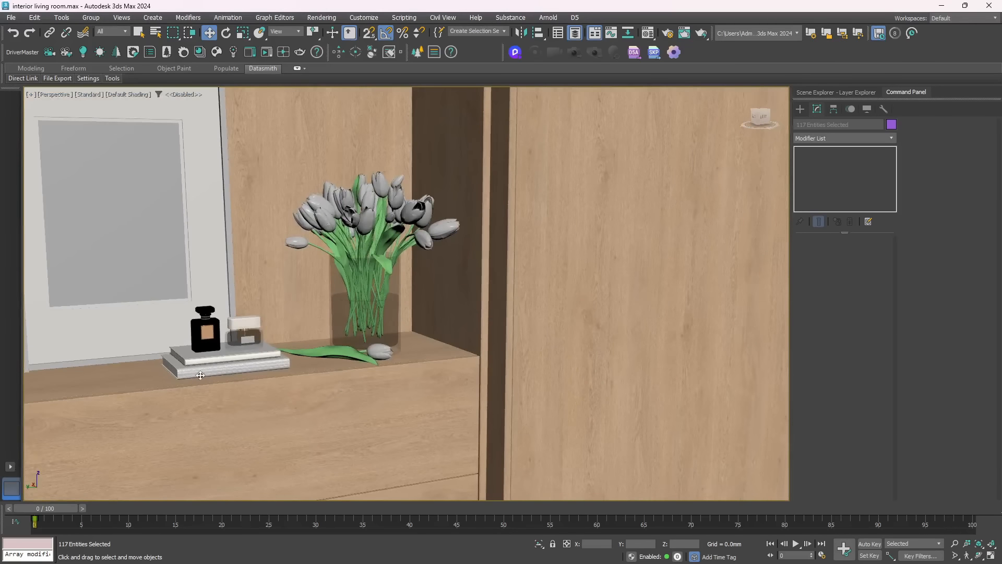
# Move the grouped shelf decor along the Y axis and undo the move
pyautogui.click(237, 363)
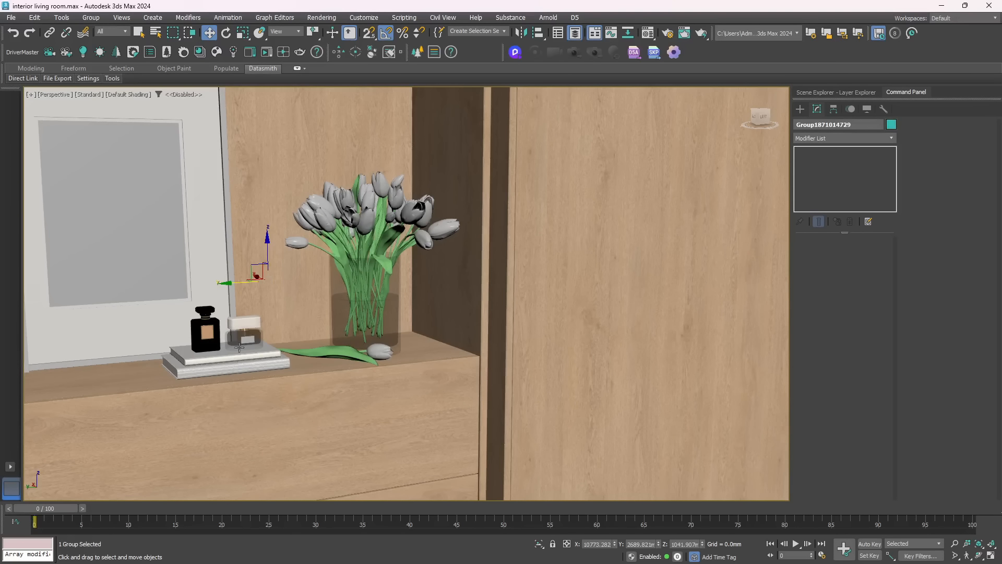
pyautogui.moveTo(236, 286); pyautogui.dragTo(349, 284)
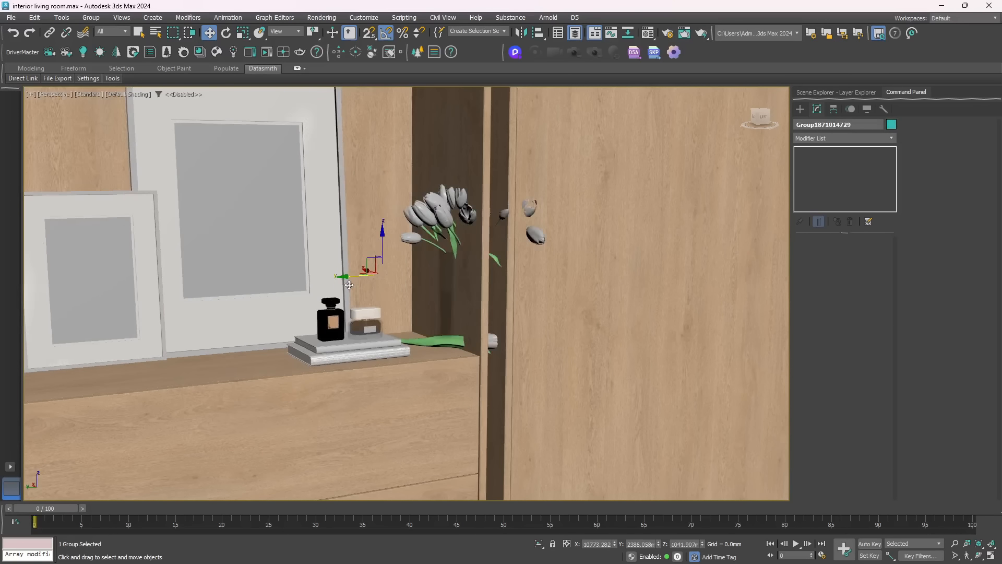
pyautogui.hotkey('ctrl', 'z')
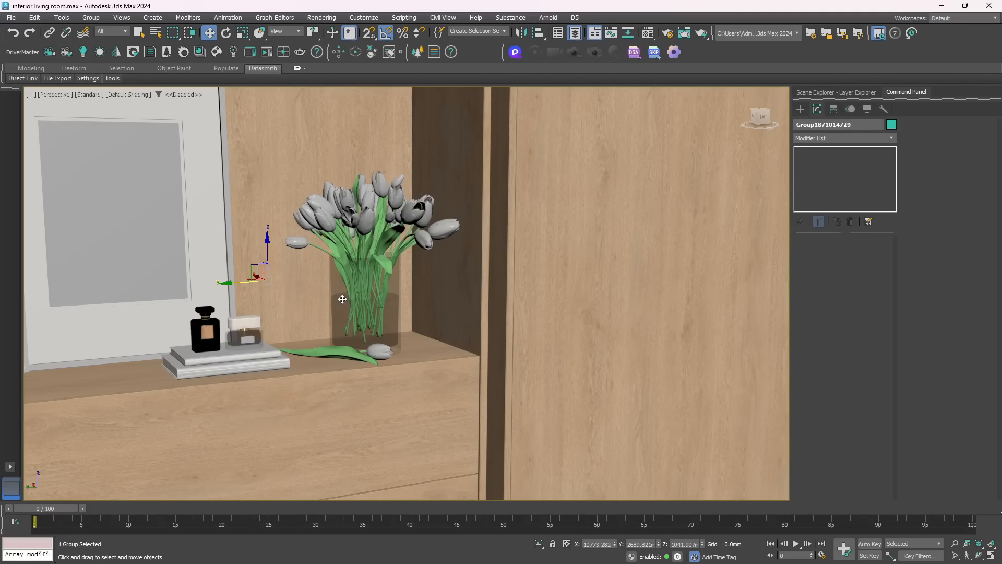
# Select all the furniture with the furniture selection set and hide it
pyautogui.scroll(-10, 342, 299)
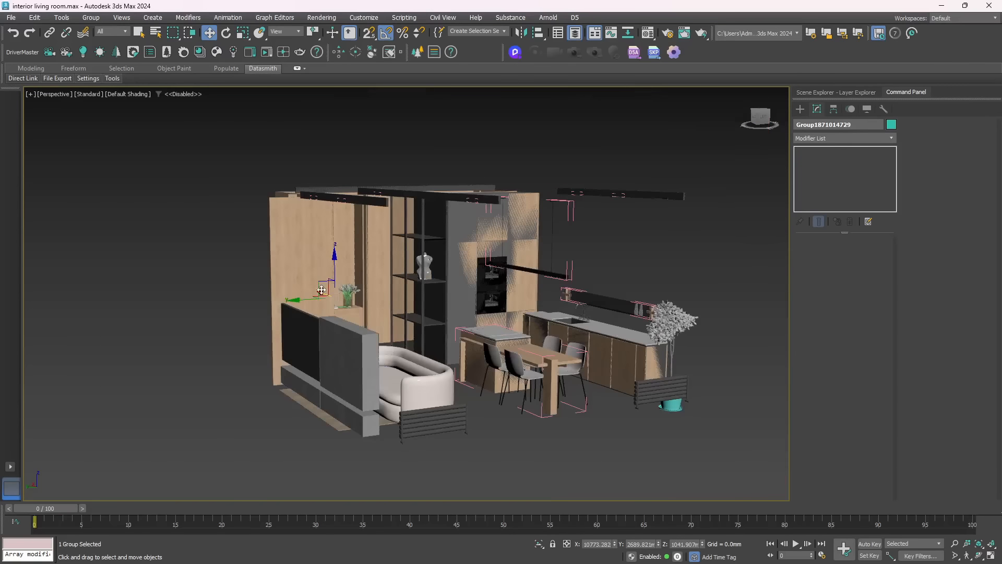
pyautogui.moveTo(450, 384)
pyautogui.keyDown('alt'); pyautogui.mouseDown(button='middle')
pyautogui.moveTo(493, 389)
pyautogui.moveTo(393, 396)
pyautogui.moveTo(438, 399)
pyautogui.mouseUp(button='middle'); pyautogui.keyUp('alt')
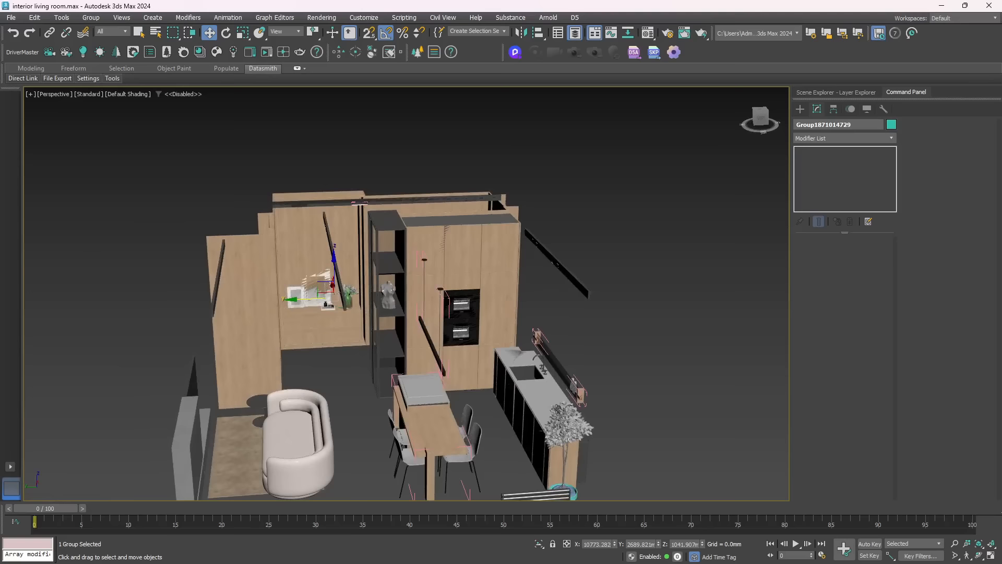
pyautogui.keyDown('alt'); pyautogui.moveTo(510, 411); pyautogui.dragTo(549, 318, button='middle'); pyautogui.keyUp('alt')
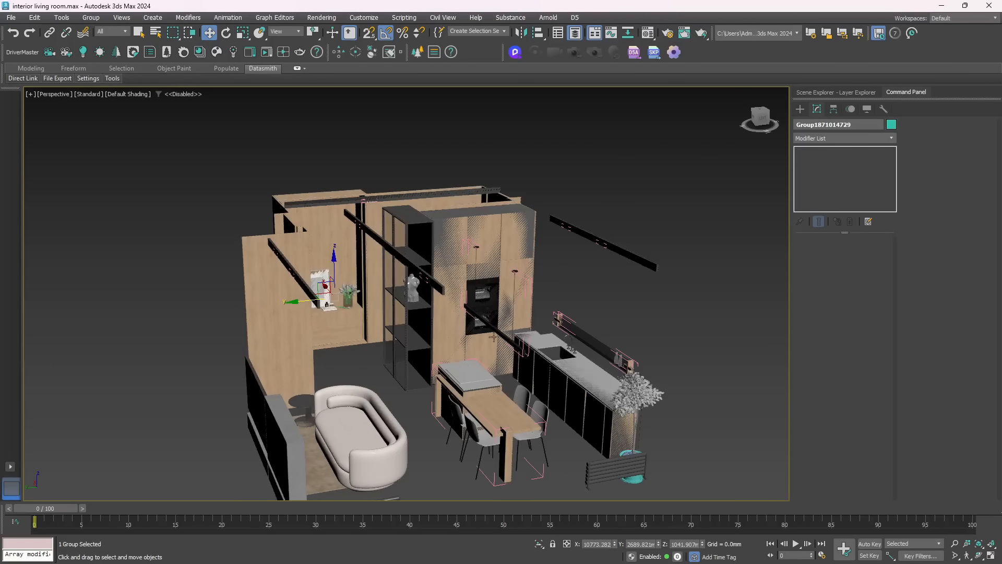
pyautogui.keyDown('alt'); pyautogui.moveTo(406, 381); pyautogui.dragTo(427, 312, button='middle'); pyautogui.keyUp('alt')
pyautogui.scroll(5, 466, 334)
pyautogui.scroll(-8, 428, 330)
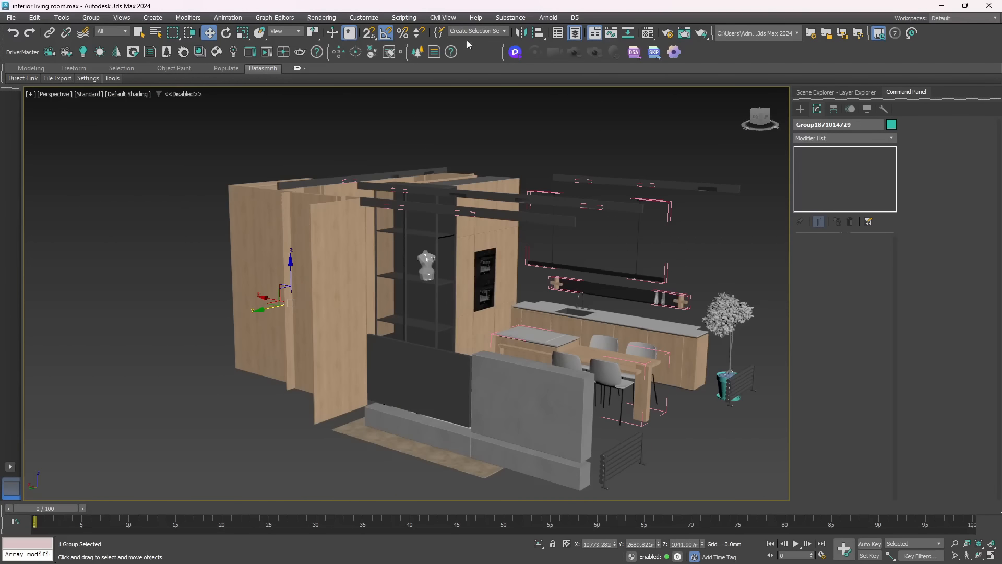
pyautogui.click(504, 31)
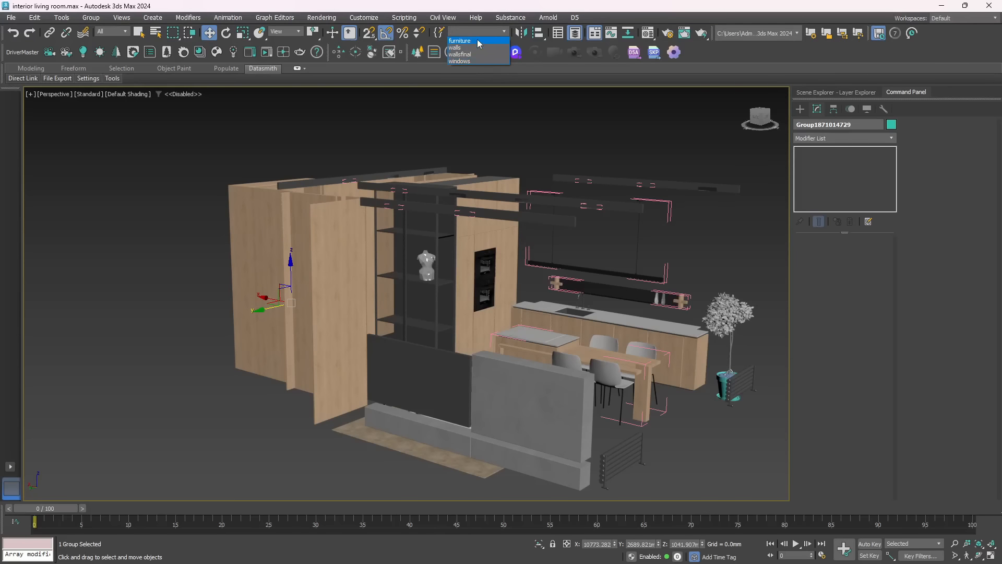
pyautogui.click(477, 41)
pyautogui.rightClick(411, 205)
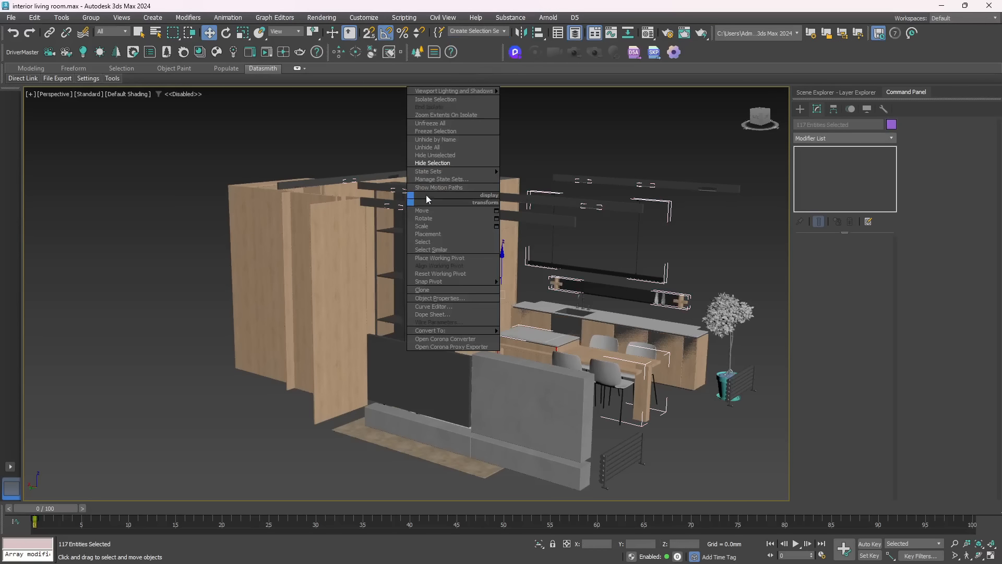
pyautogui.click(437, 163)
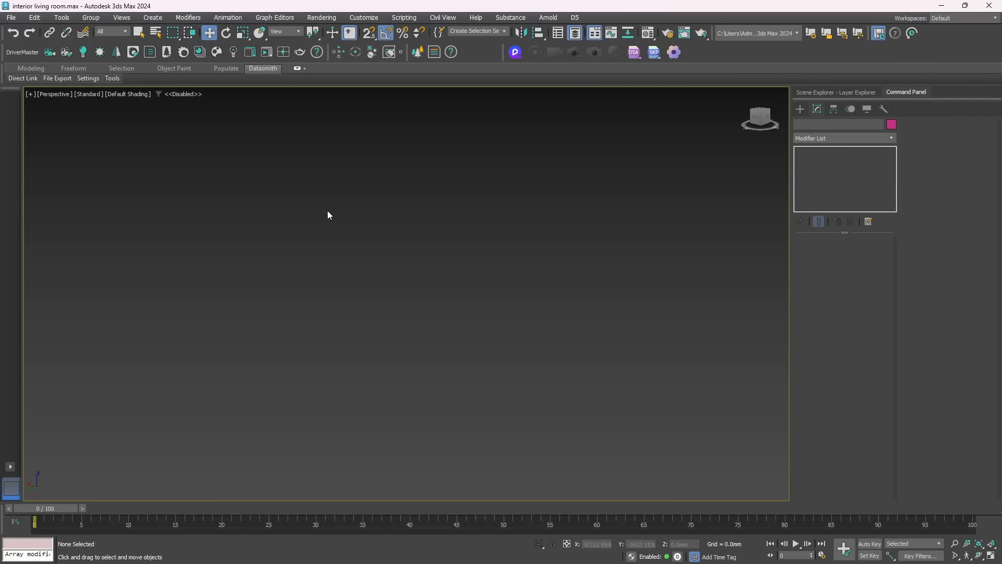
# Check the viewport for leftover objects with a region selection, and clear the selection
pyautogui.moveTo(306, 161); pyautogui.dragTo(719, 470)
pyautogui.click(409, 216)
pyautogui.moveTo(438, 174); pyautogui.dragTo(294, 324)
pyautogui.moveTo(294, 320)
pyautogui.keyDown('alt'); pyautogui.mouseDown(button='middle')
pyautogui.moveTo(347, 285)
pyautogui.moveTo(301, 337)
pyautogui.mouseUp(button='middle'); pyautogui.keyUp('alt')
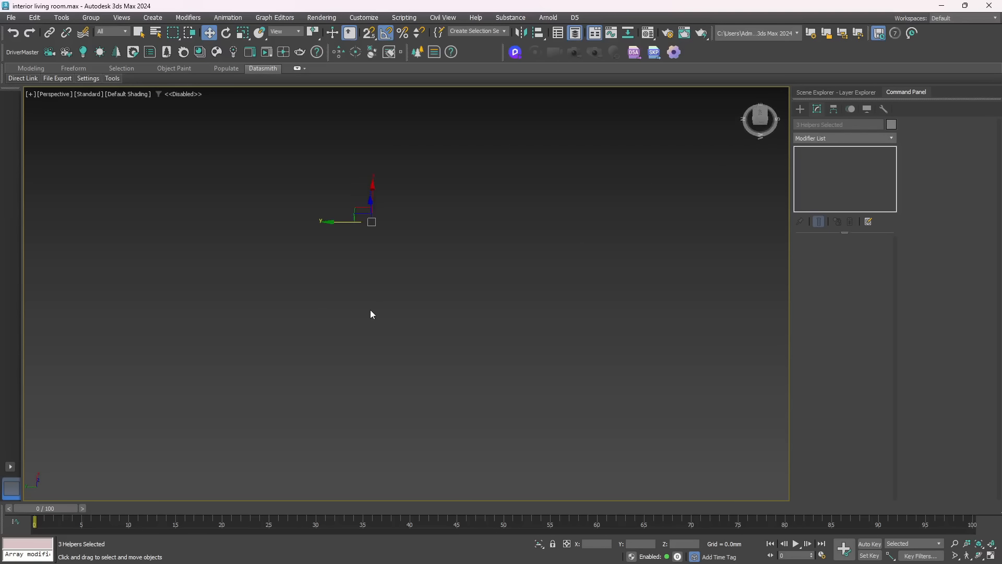
pyautogui.moveTo(372, 309); pyautogui.dragTo(424, 321, button='middle')
pyautogui.click(336, 215)
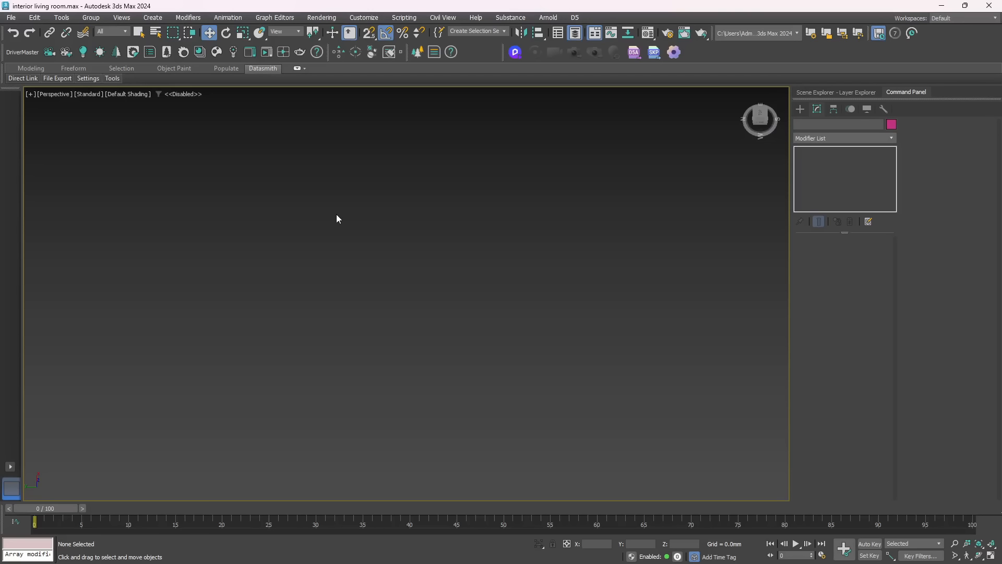